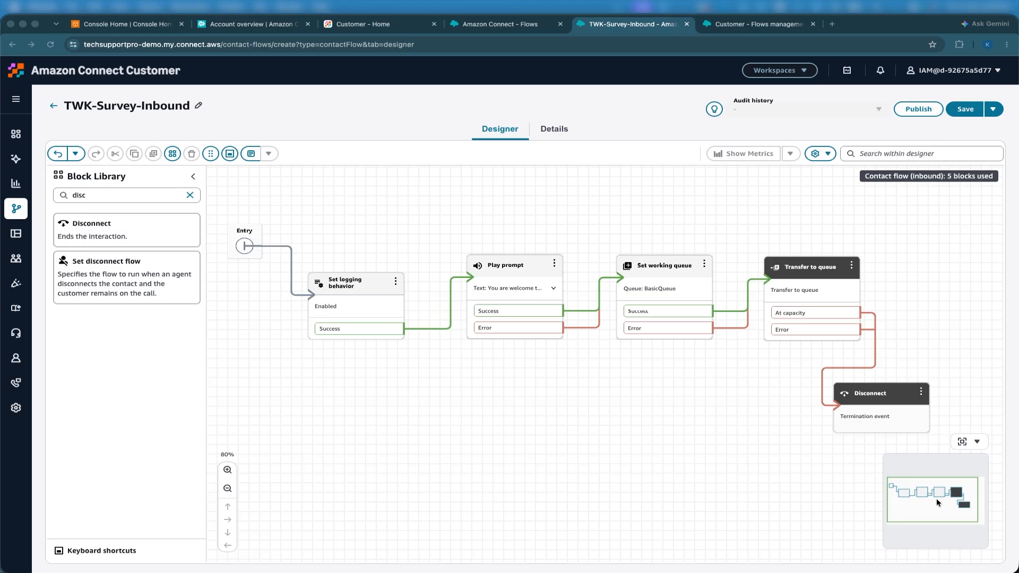
# - Review the existing flow's Play prompt block settings without making changes
pyautogui.click(509, 361)
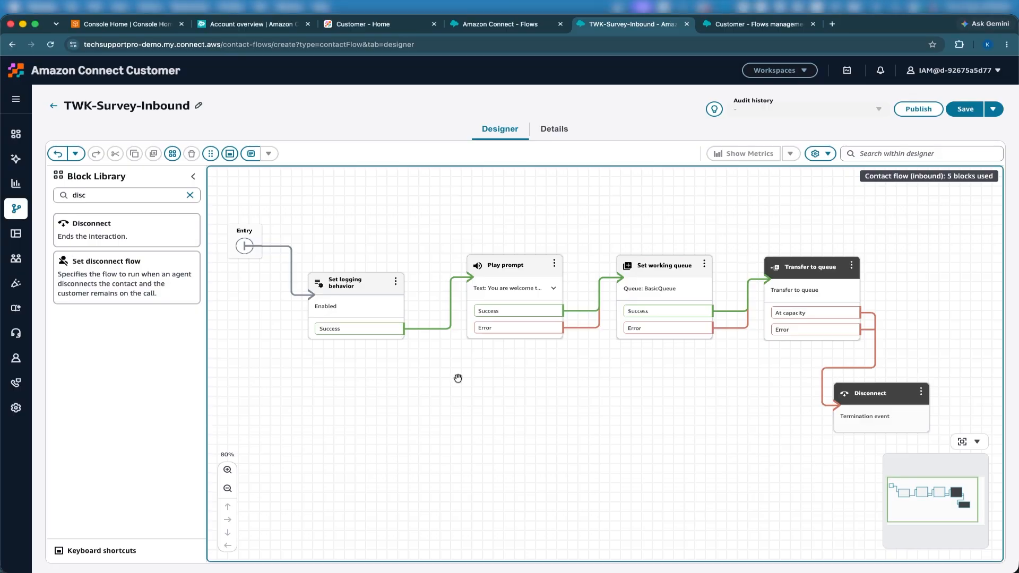
pyautogui.hscroll(1, 458, 378)
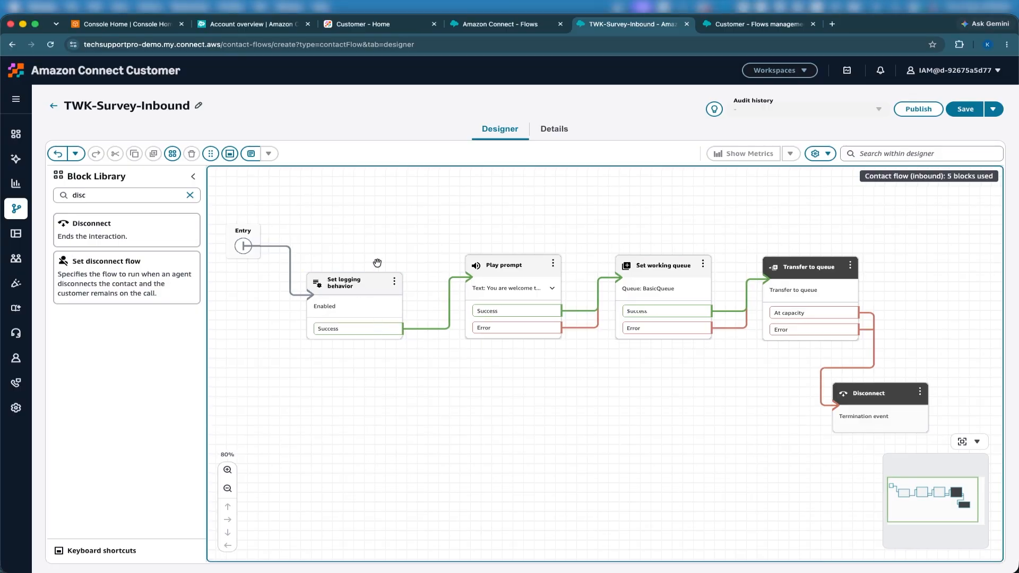
pyautogui.click(505, 264)
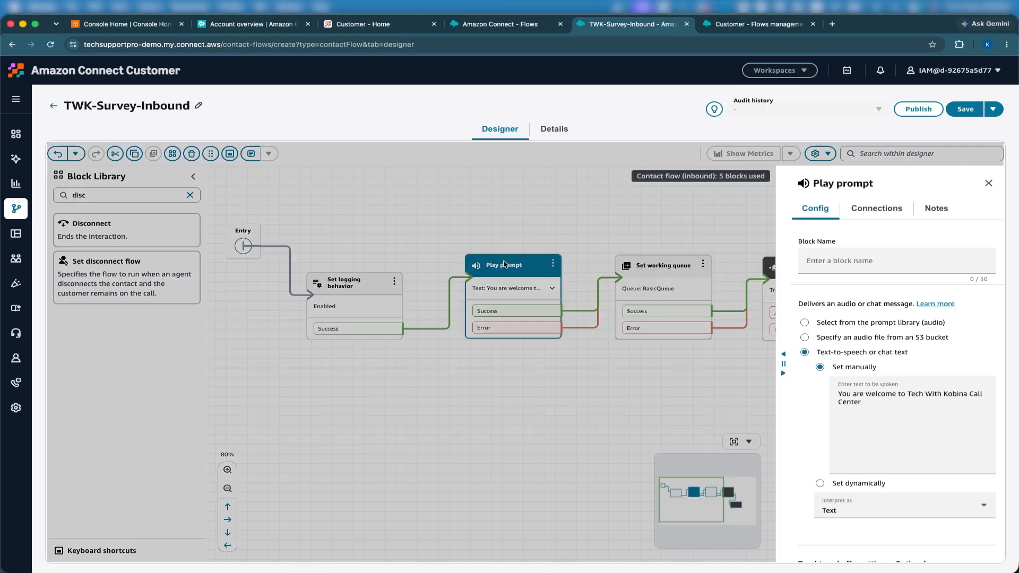
pyautogui.scroll(-4, 867, 413)
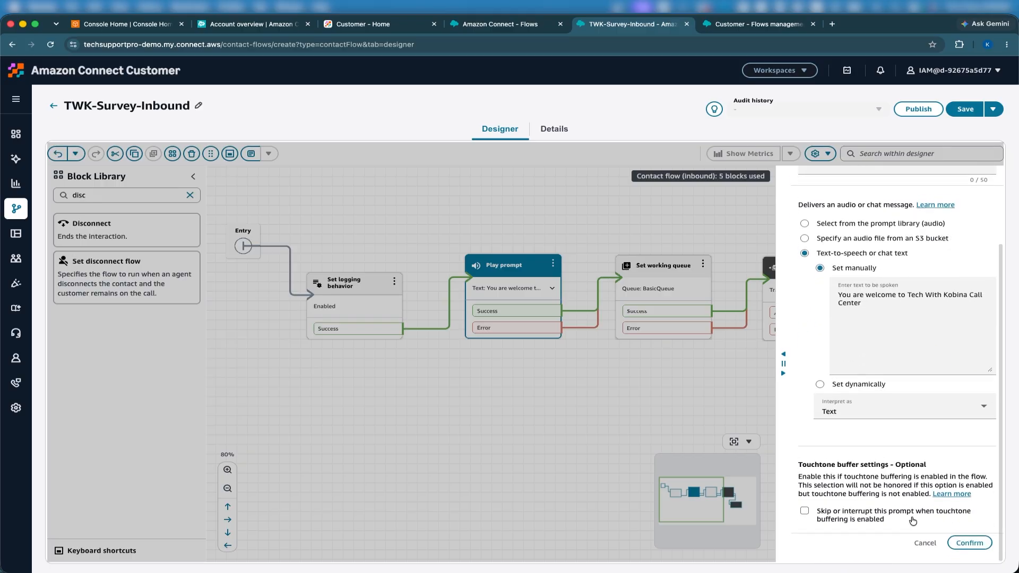
pyautogui.click(922, 545)
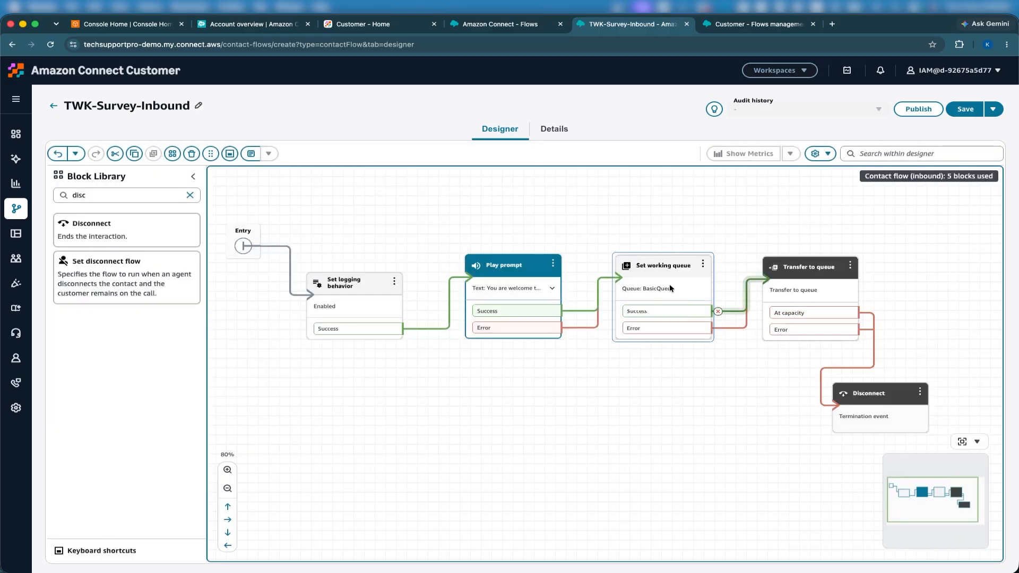
pyautogui.hscroll(1, 836, 293)
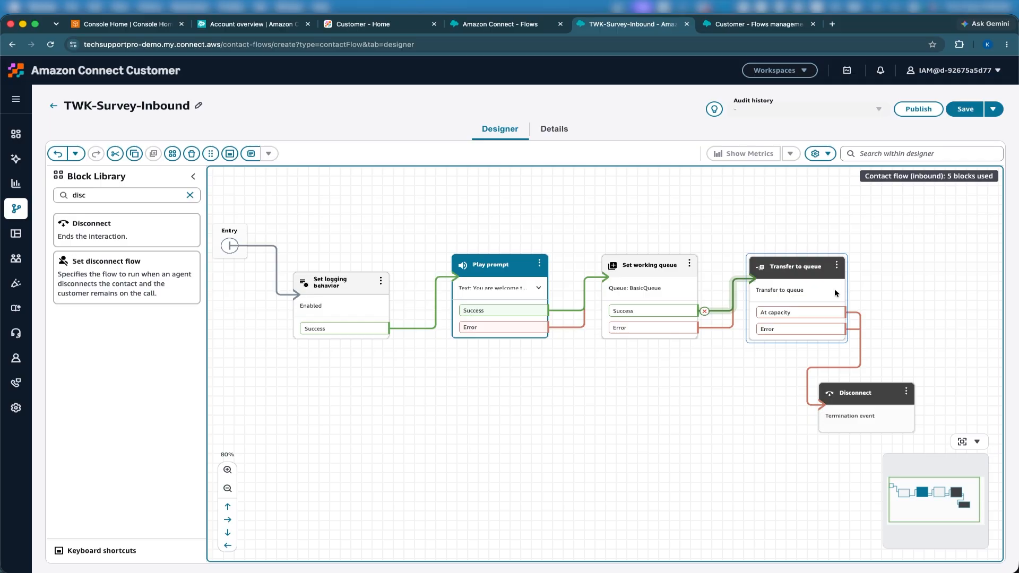
pyautogui.click(771, 243)
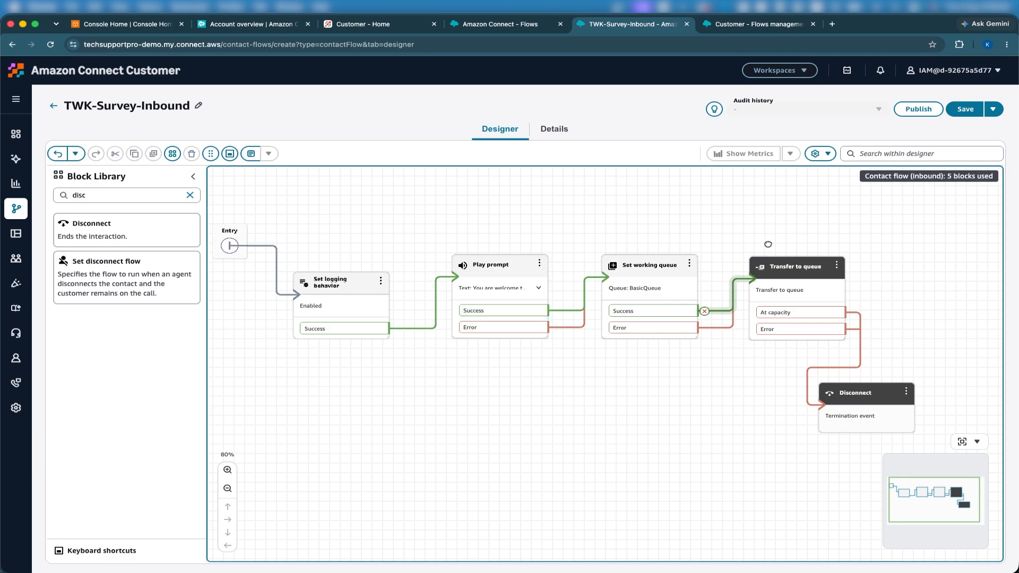
# - In the new empty flow, place a Play prompt block on the canvas
pyautogui.click(746, 24)
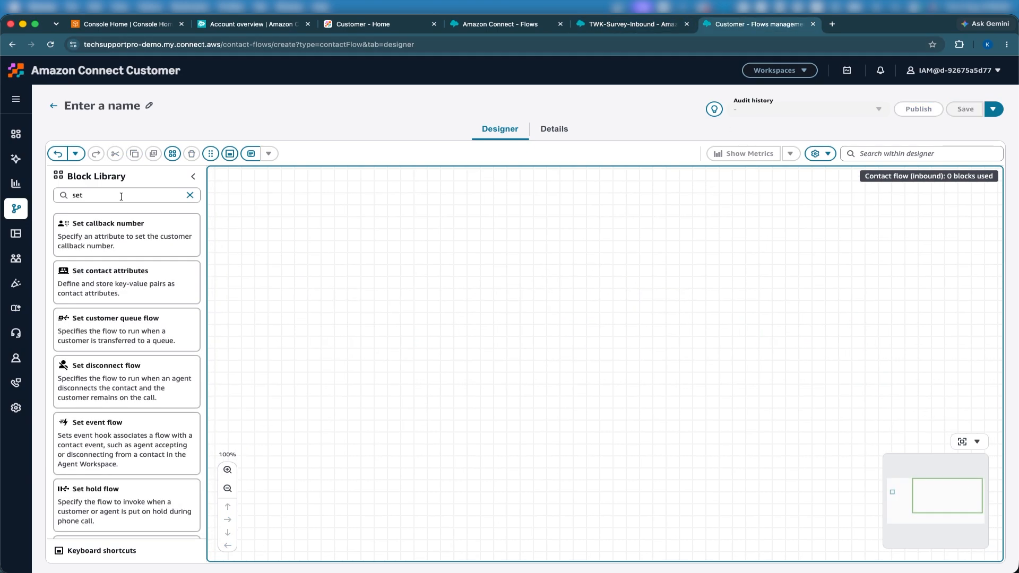
pyautogui.moveTo(303, 308); pyautogui.dragTo(483, 313)
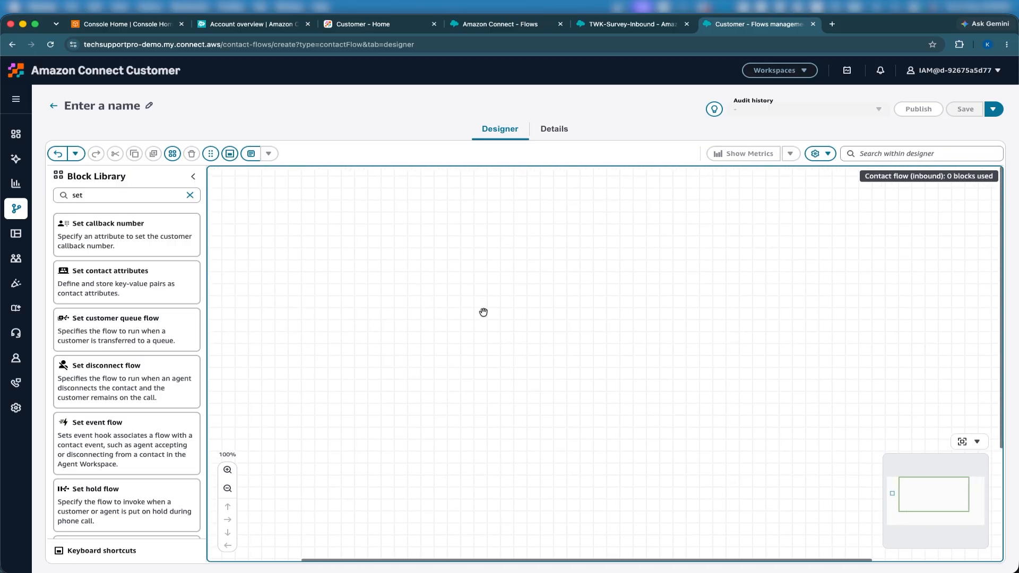
pyautogui.scroll(-3, 266, 293)
pyautogui.hscroll(-3, 266, 294)
pyautogui.scroll(3, 266, 294)
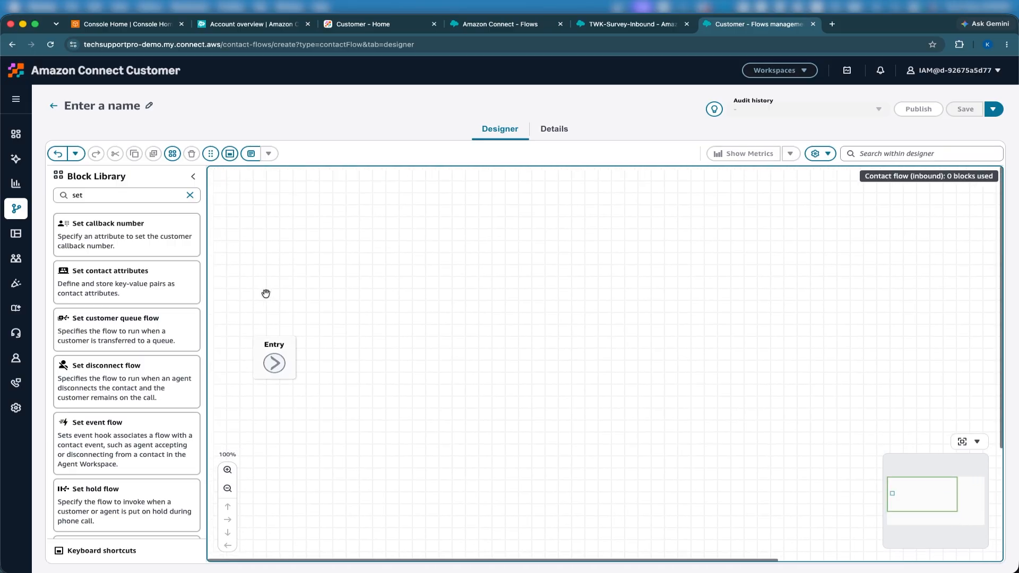
pyautogui.scroll(-1, 291, 254)
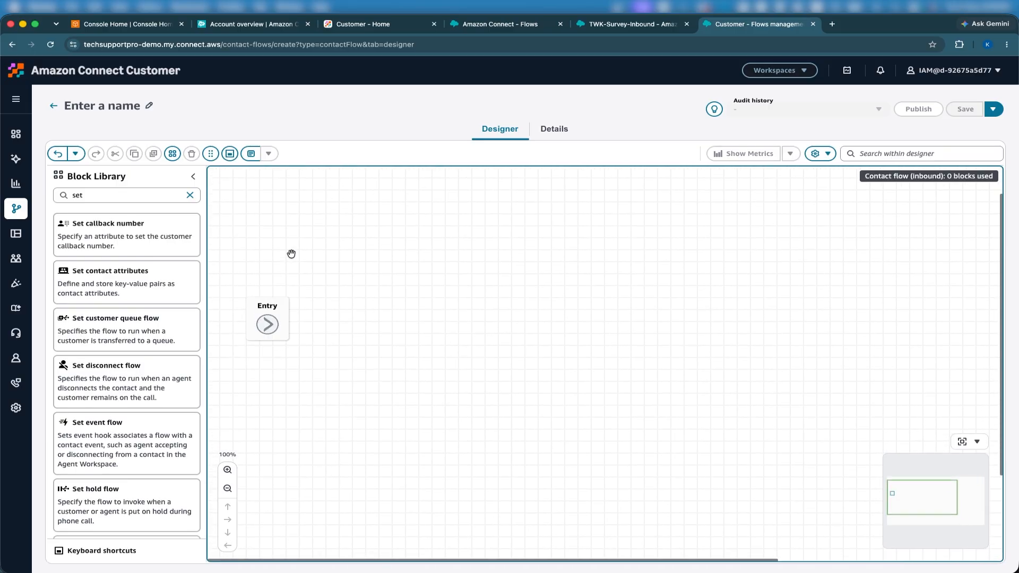
pyautogui.click(190, 195)
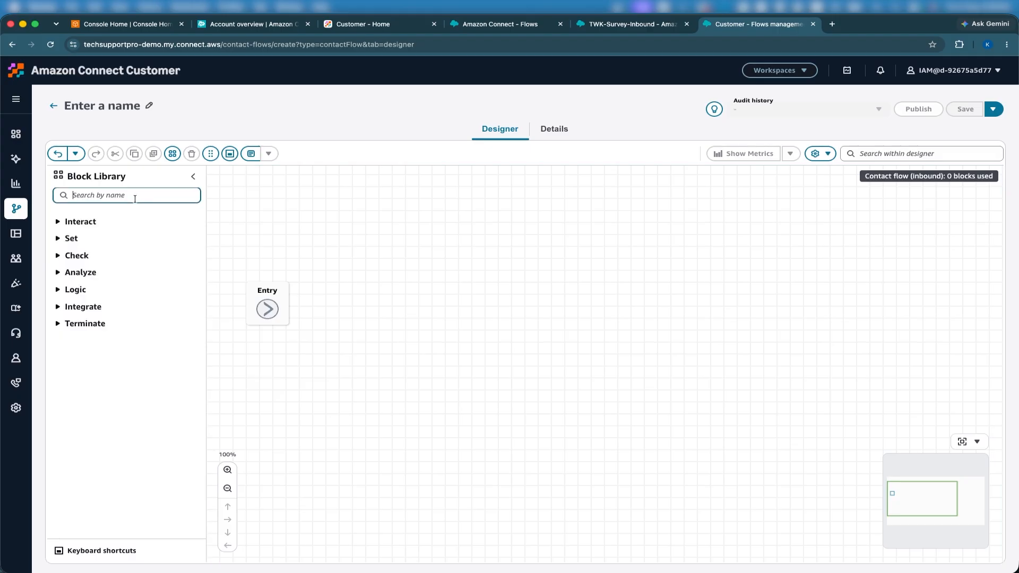
pyautogui.write('play')
pyautogui.moveTo(142, 223); pyautogui.dragTo(457, 279)
pyautogui.click(449, 285)
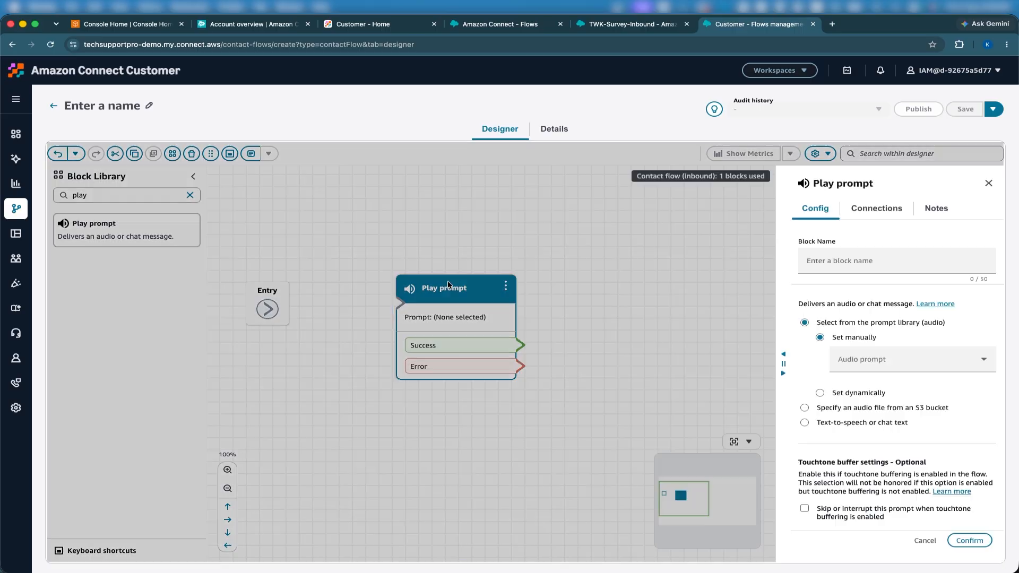
pyautogui.click(988, 183)
pyautogui.moveTo(864, 177); pyautogui.dragTo(921, 178)
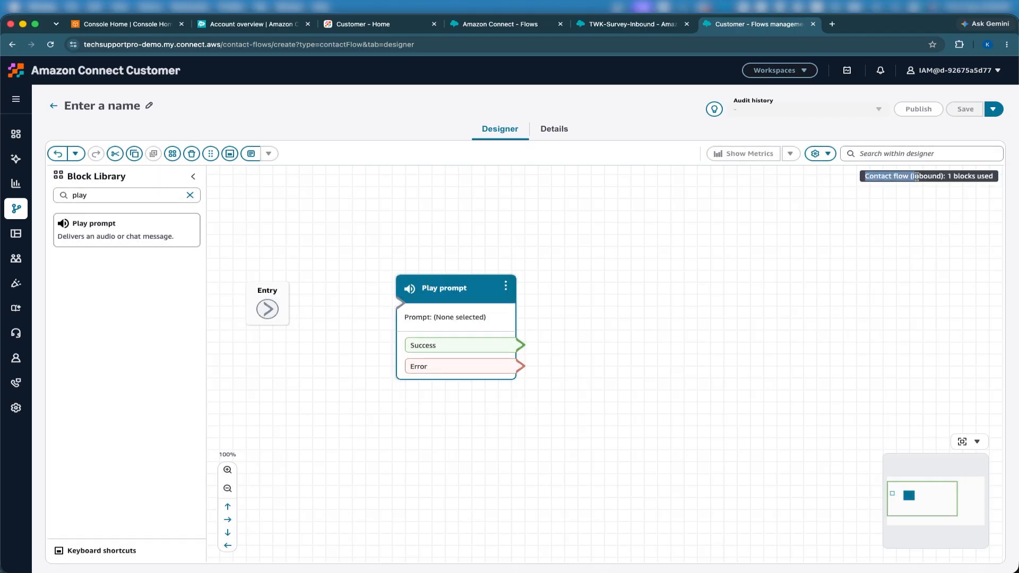
# - Make the Play prompt speak the thank-you, two-question survey message, then link Entry to it
pyautogui.click(503, 290)
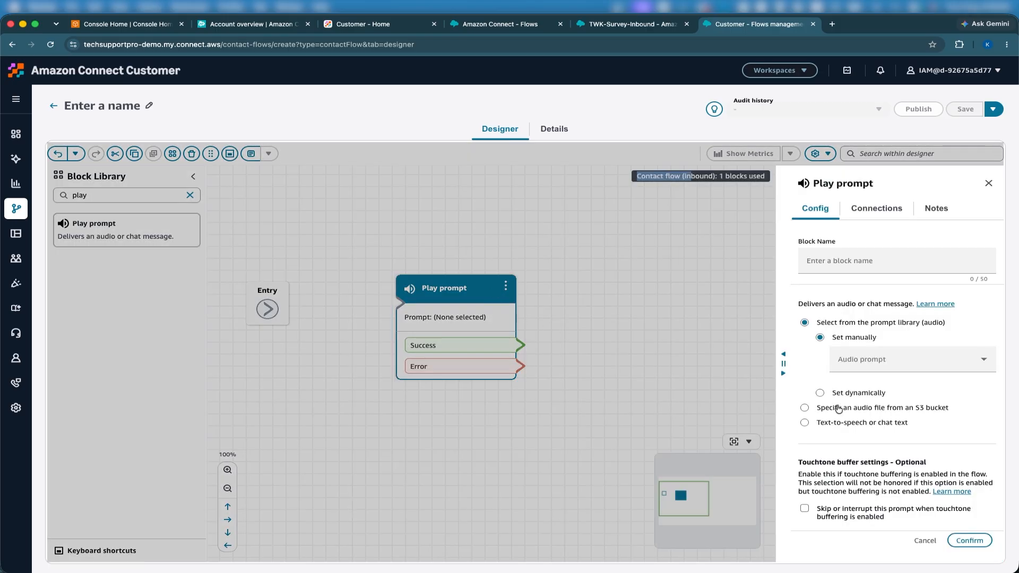
pyautogui.click(830, 422)
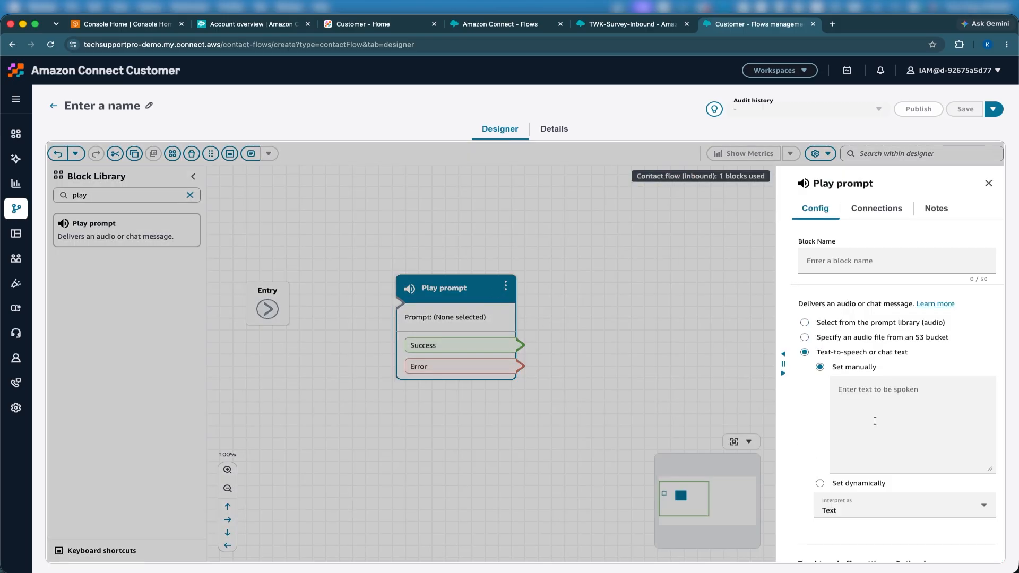
pyautogui.click(875, 421)
pyautogui.press('super+shift+v')
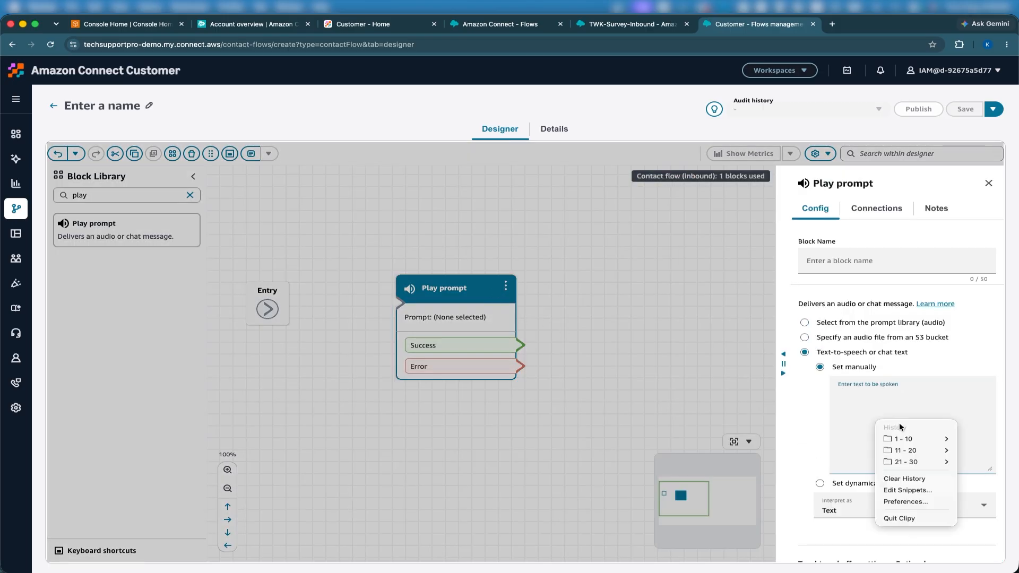
pyautogui.moveTo(924, 441)
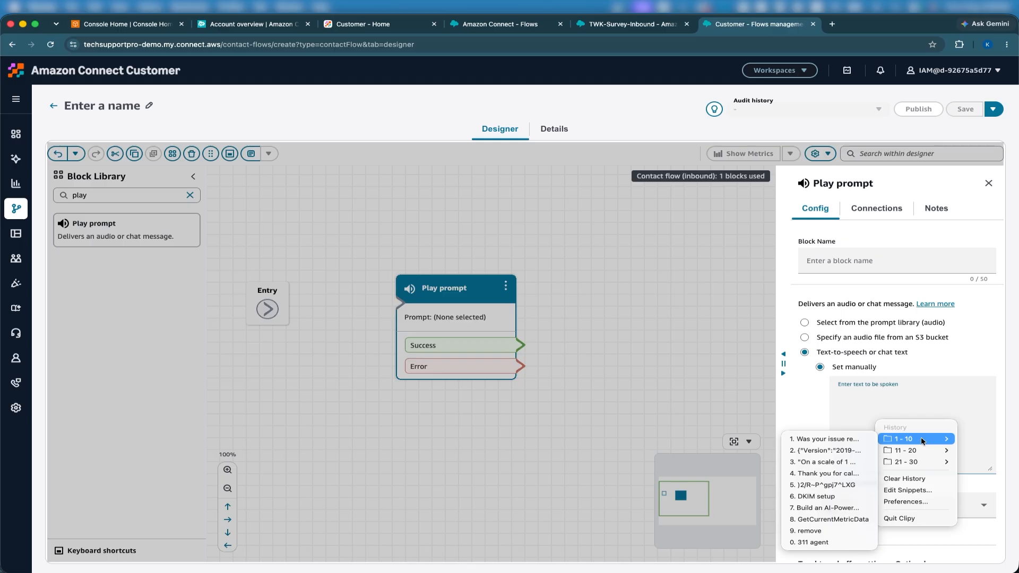
pyautogui.click(852, 473)
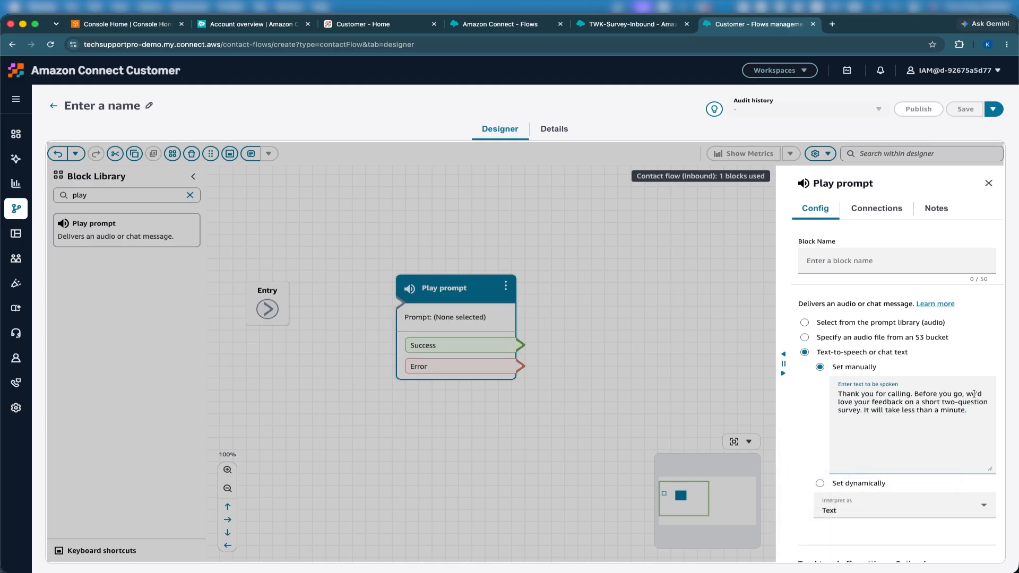
pyautogui.scroll(-5, 927, 442)
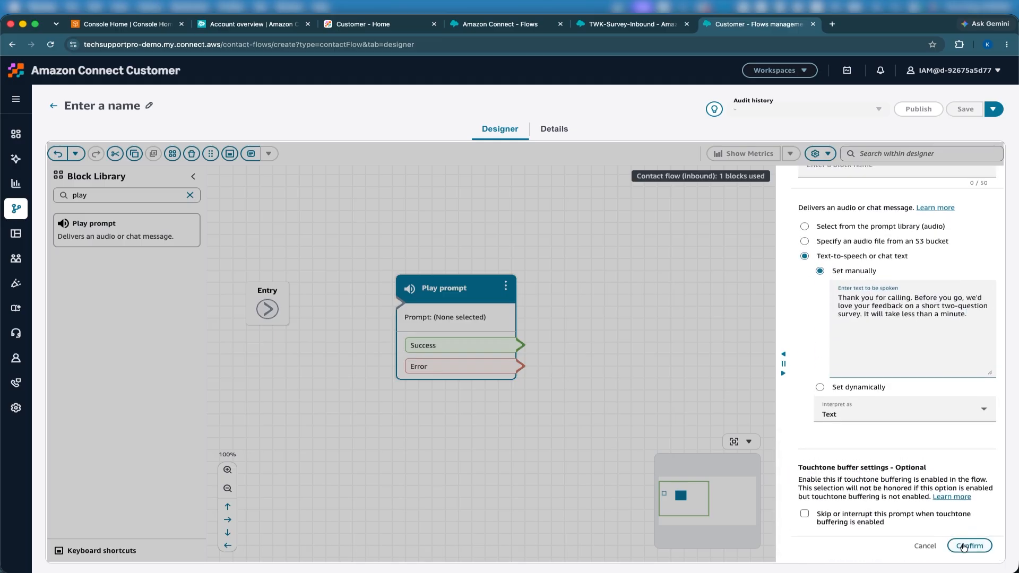
pyautogui.click(967, 542)
pyautogui.moveTo(268, 309); pyautogui.dragTo(417, 303)
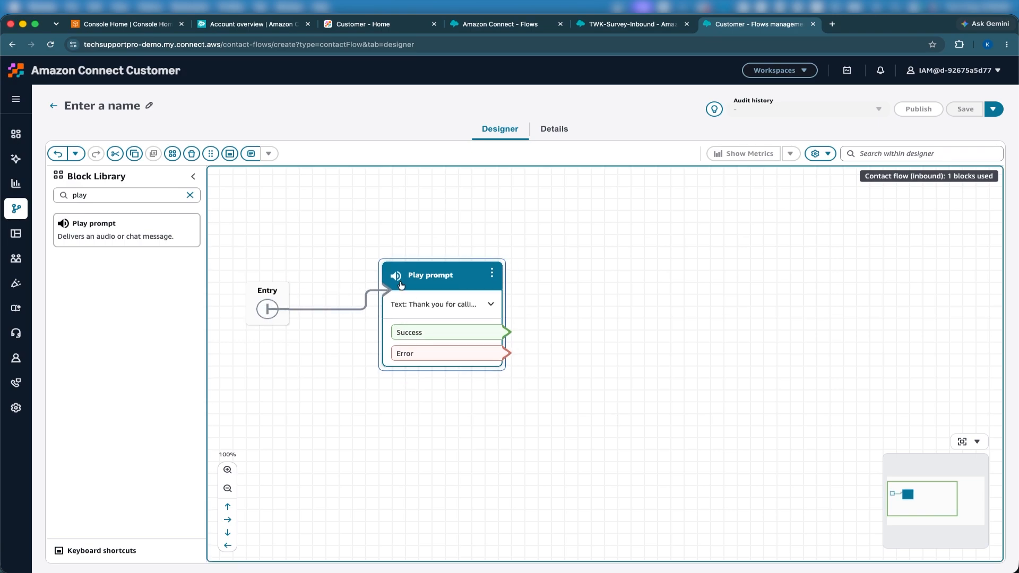
# - Add a Store customer input block fed by Play prompt's Success and Error outputs
pyautogui.doubleClick(150, 199)
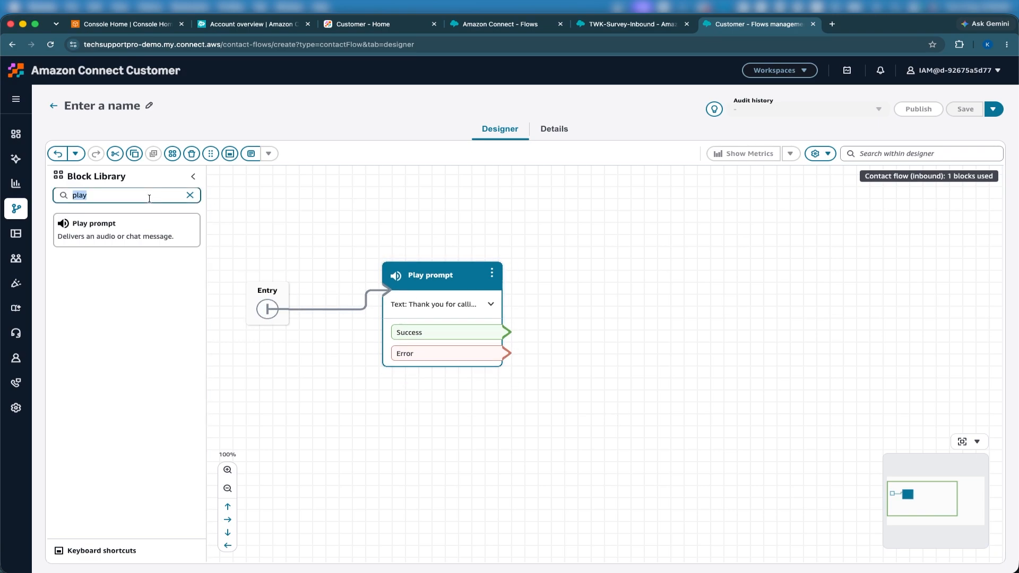
pyautogui.write('store')
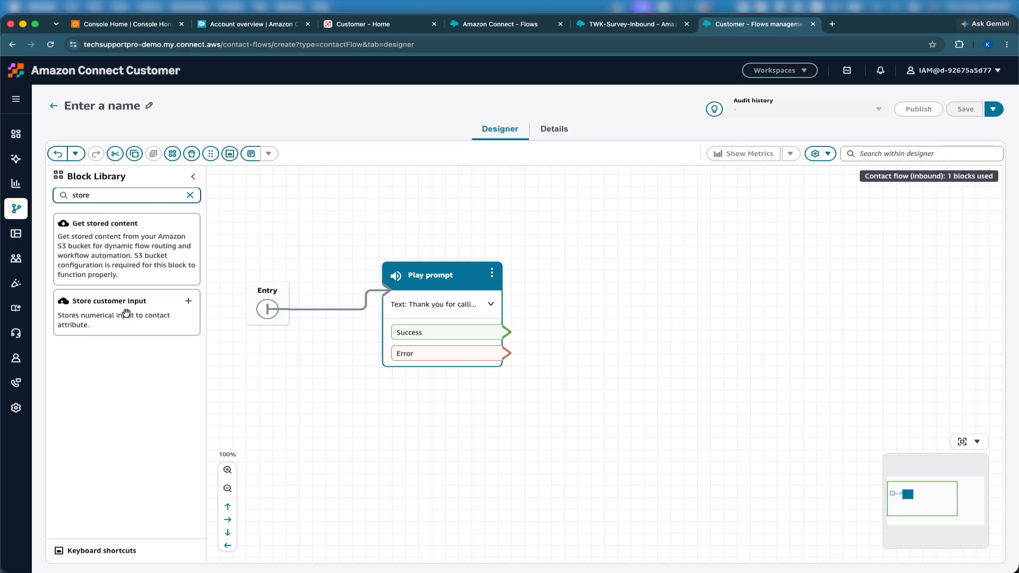
pyautogui.moveTo(127, 313); pyautogui.dragTo(687, 295)
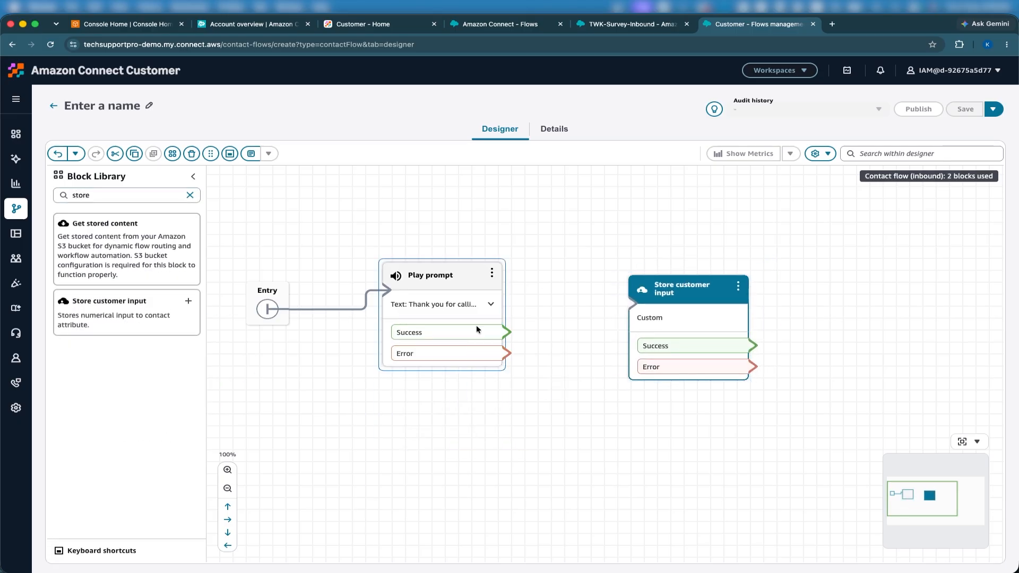
pyautogui.moveTo(501, 333)
pyautogui.mouseDown()
pyautogui.moveTo(693, 296)
pyautogui.moveTo(658, 297)
pyautogui.mouseUp()
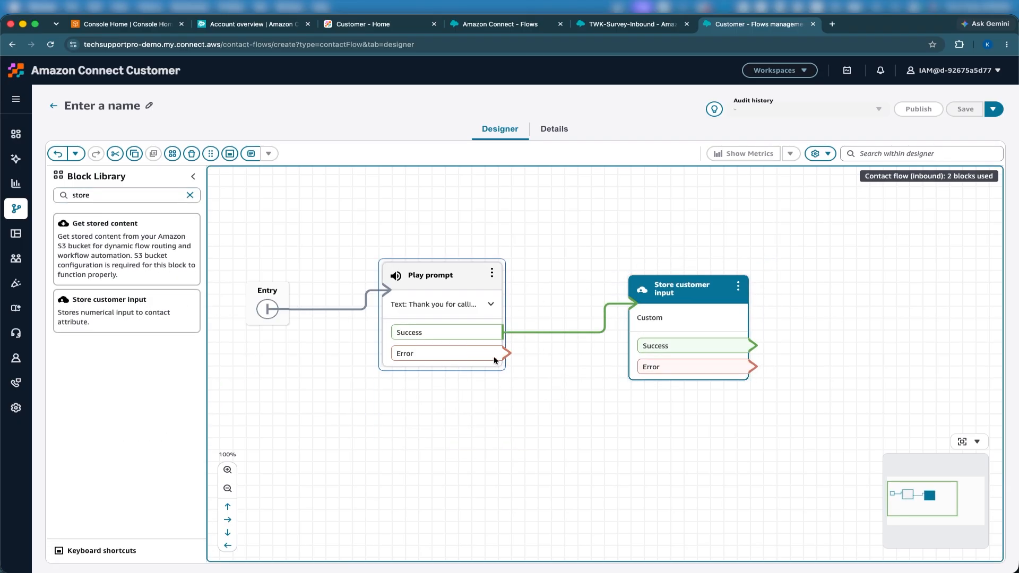
pyautogui.moveTo(497, 355); pyautogui.dragTo(654, 306)
pyautogui.moveTo(586, 444); pyautogui.dragTo(499, 435)
# - Give Store customer input a text-to-speech prompt asking callers to rate satisfaction 1 to 5
pyautogui.click(578, 284)
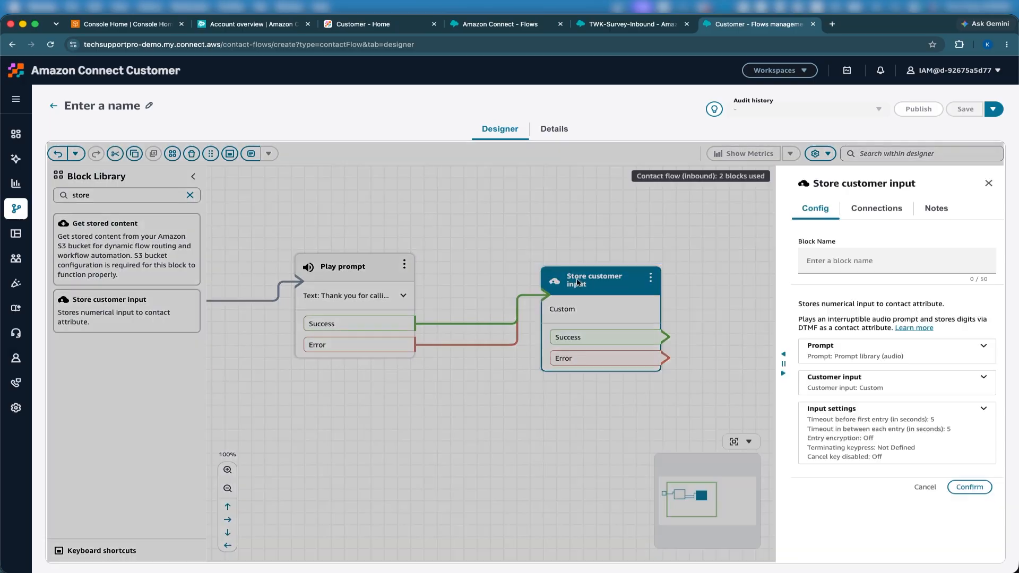
pyautogui.click(870, 352)
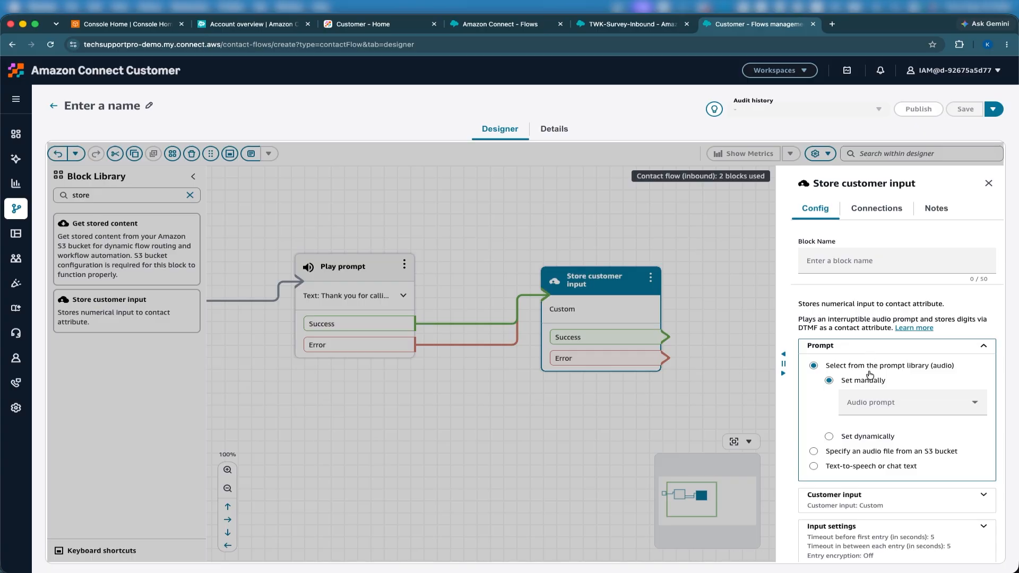
pyautogui.click(839, 465)
pyautogui.click(877, 457)
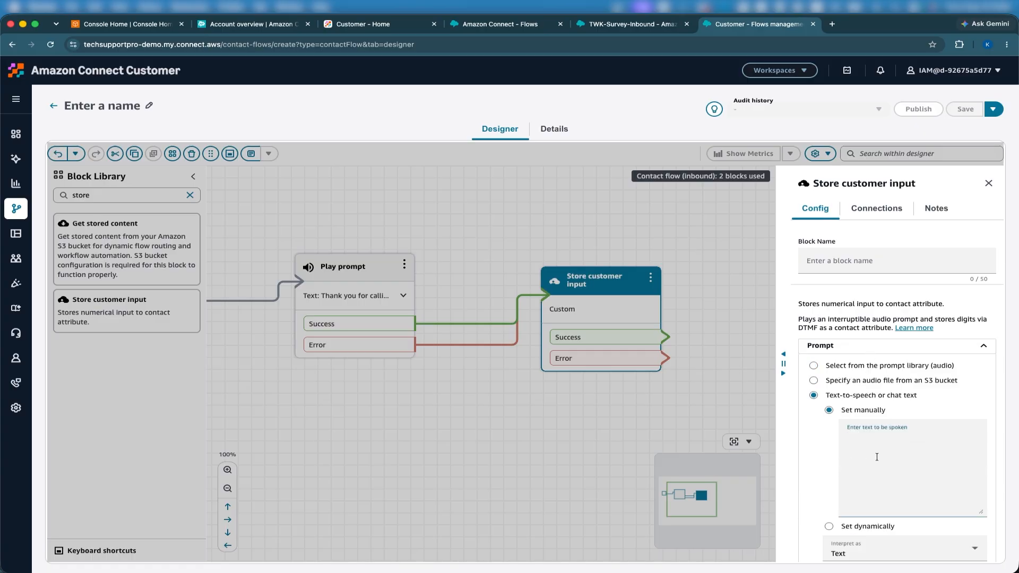
pyautogui.press('super+shift+v')
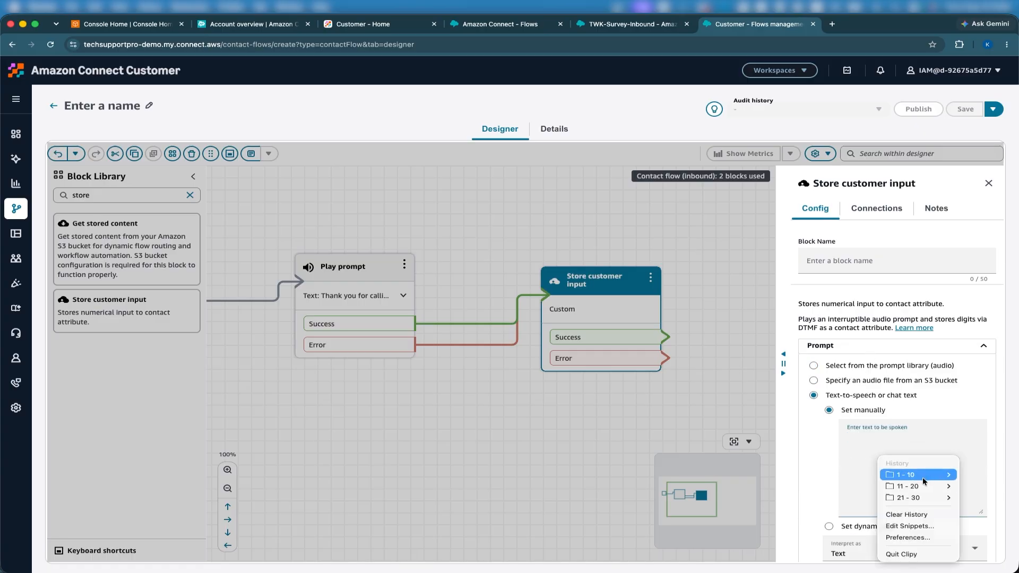
pyautogui.moveTo(902, 475)
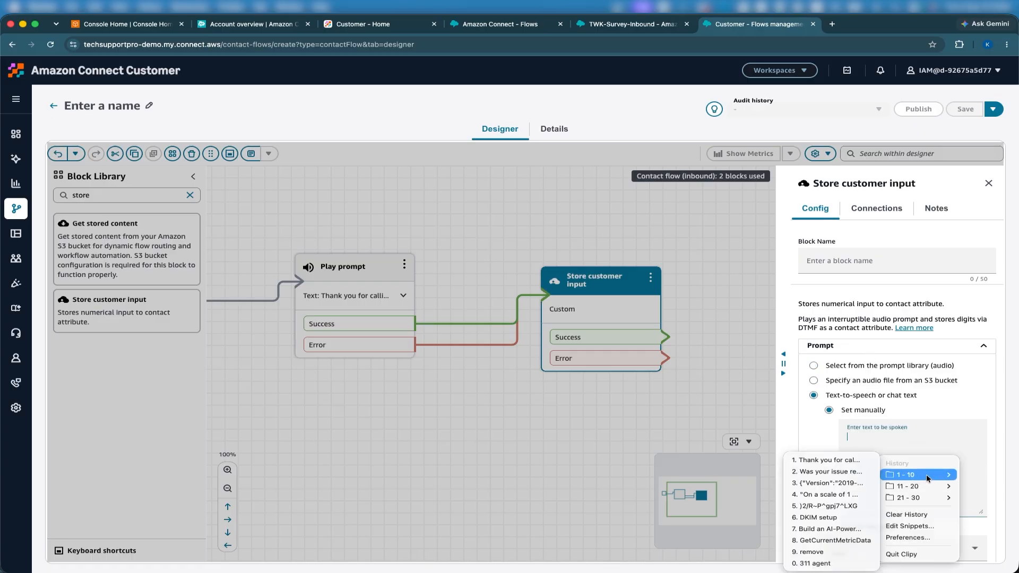
pyautogui.click(834, 495)
# - Remove the stray leading quote from the question, confirm, and reposition the block
pyautogui.click(850, 437)
pyautogui.press('BackSpace')
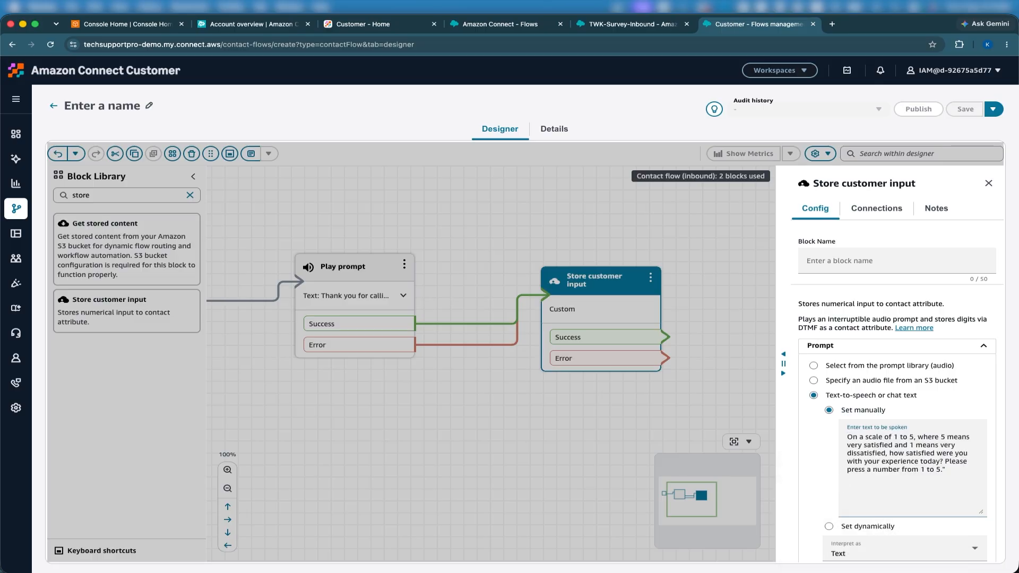
pyautogui.click(956, 469)
pyautogui.scroll(-5, 897, 451)
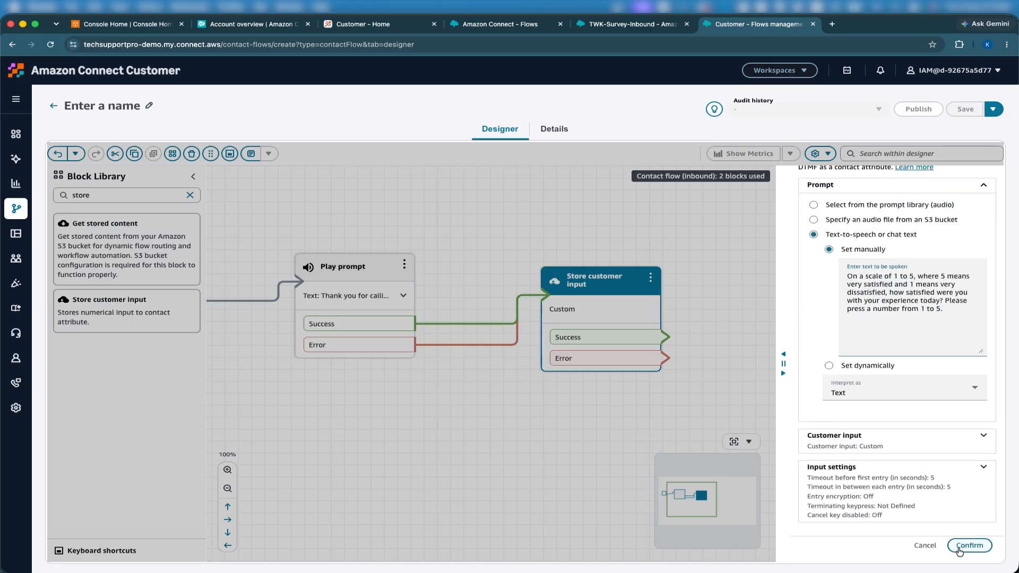
pyautogui.click(962, 549)
pyautogui.moveTo(691, 439); pyautogui.dragTo(639, 435)
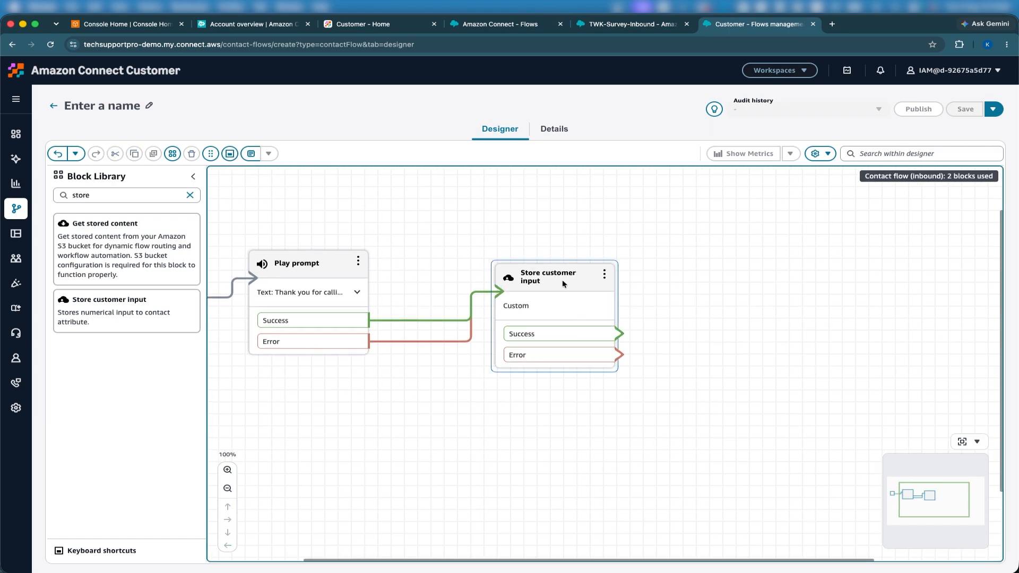
pyautogui.moveTo(552, 275); pyautogui.dragTo(510, 261)
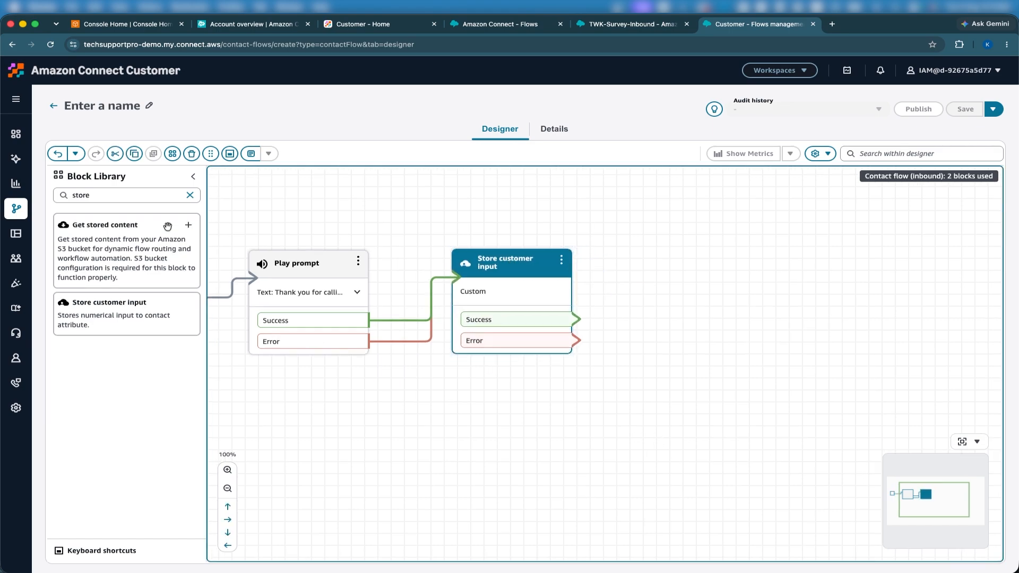
# - Add a Set contact attributes block fed by Store customer input's Success and Error
pyautogui.doubleClick(105, 197)
pyautogui.write('set')
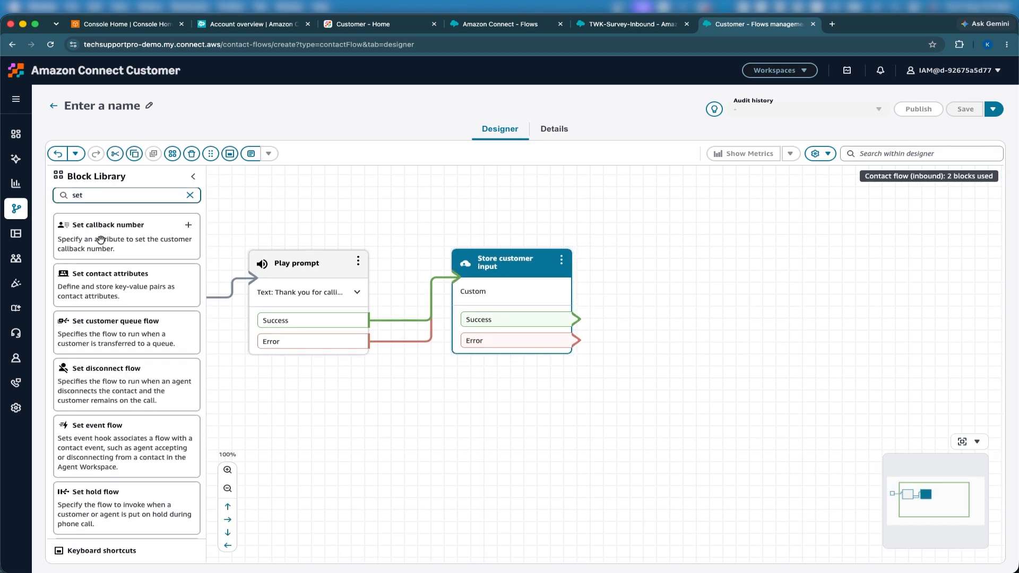
pyautogui.moveTo(87, 286); pyautogui.dragTo(644, 280)
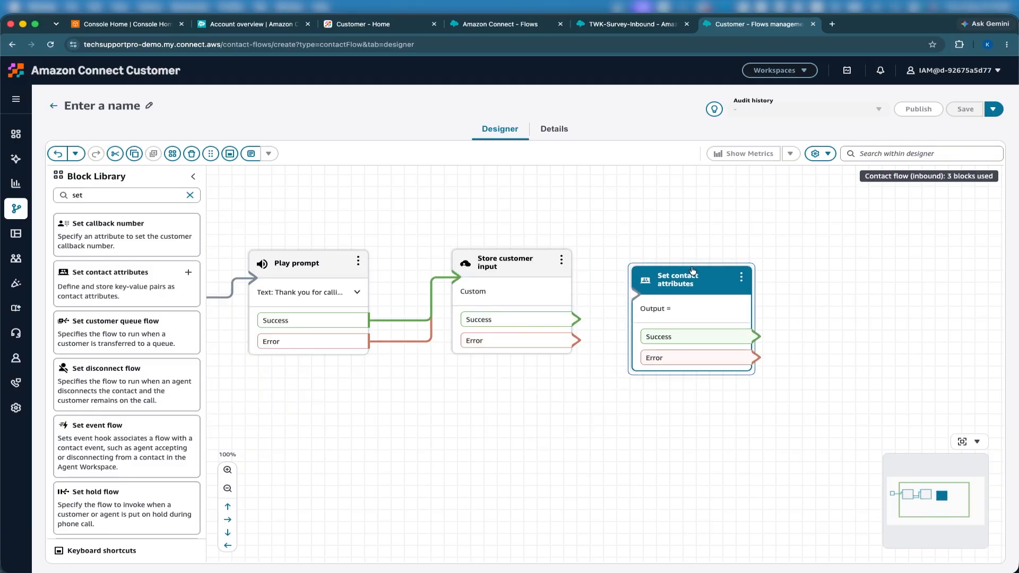
pyautogui.moveTo(582, 322); pyautogui.dragTo(645, 301)
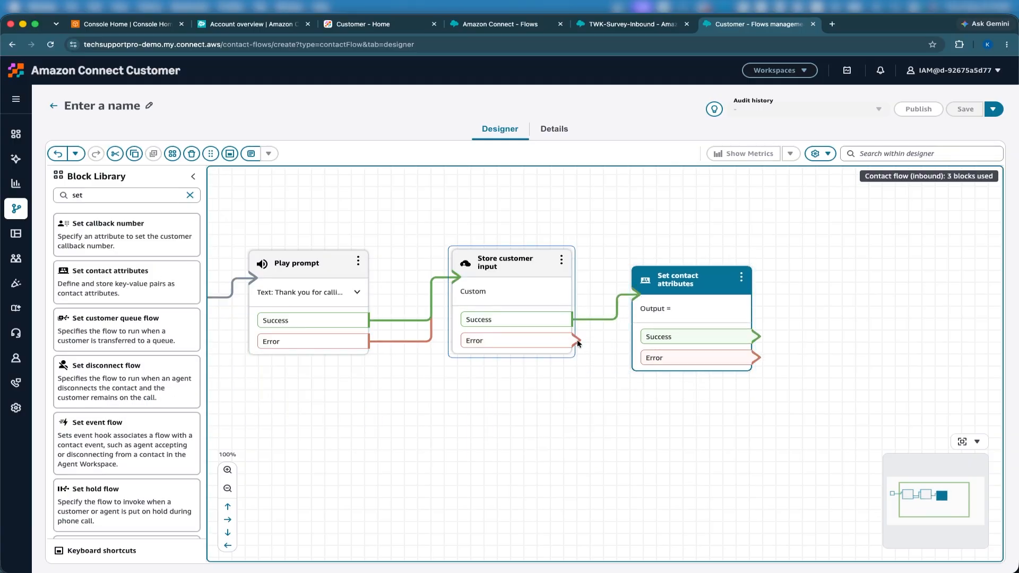
pyautogui.moveTo(578, 341); pyautogui.dragTo(681, 265)
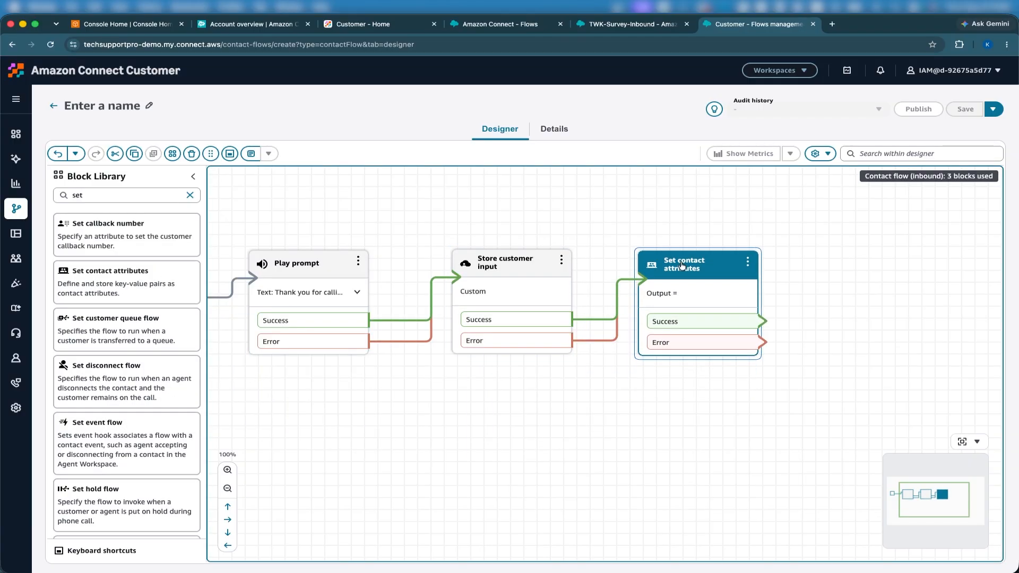
# - Add a User defined attribute with the key Question1
pyautogui.click(681, 265)
pyautogui.click(848, 475)
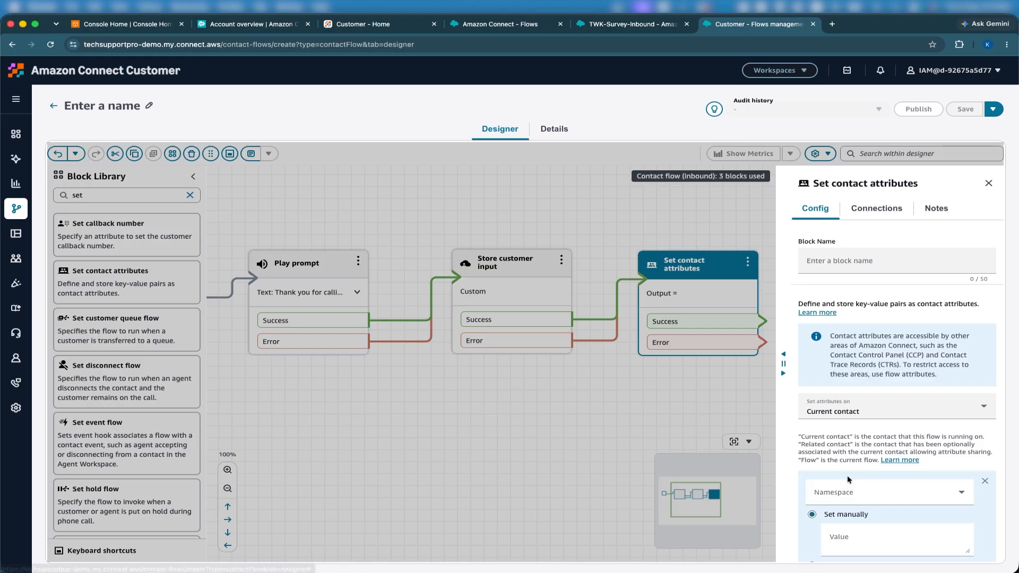
pyautogui.scroll(-2, 864, 496)
pyautogui.click(868, 423)
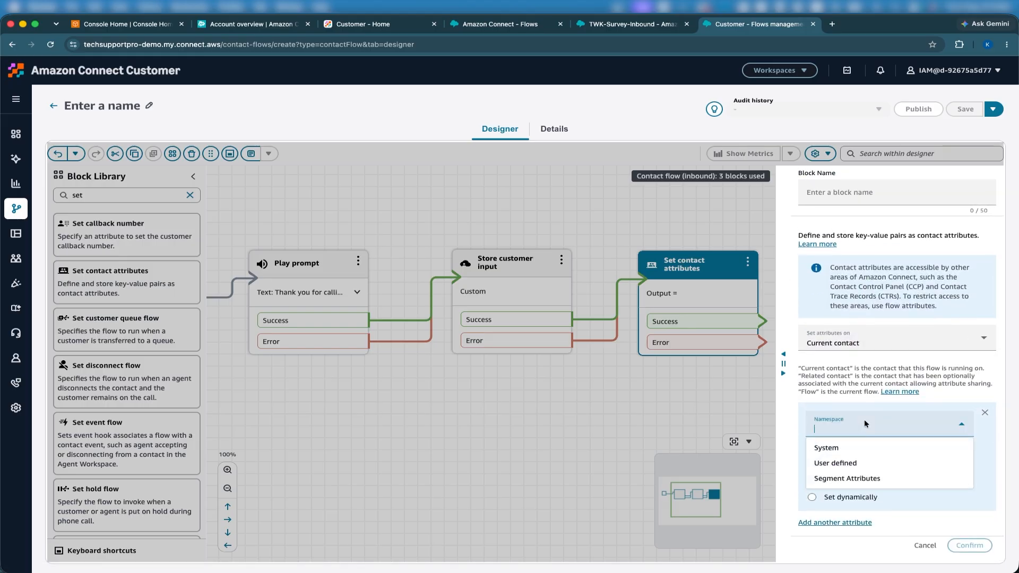
pyautogui.click(842, 465)
pyautogui.click(865, 453)
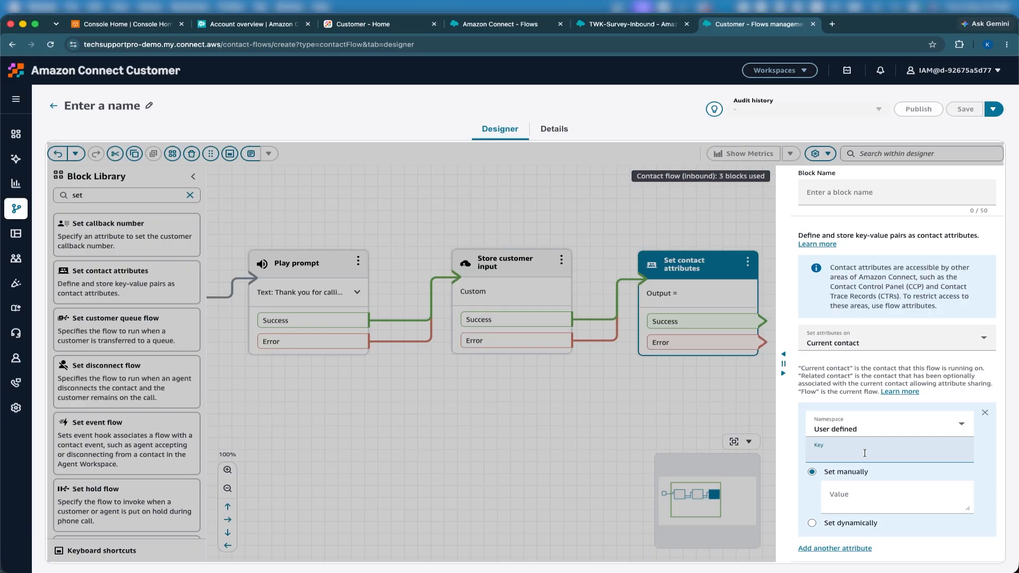
pyautogui.write('W')
pyautogui.press('BackSpace')
pyautogui.write('Q')
# - Set Question1's value dynamically to System > Stored customer input and confirm
pyautogui.click(825, 523)
pyautogui.click(852, 507)
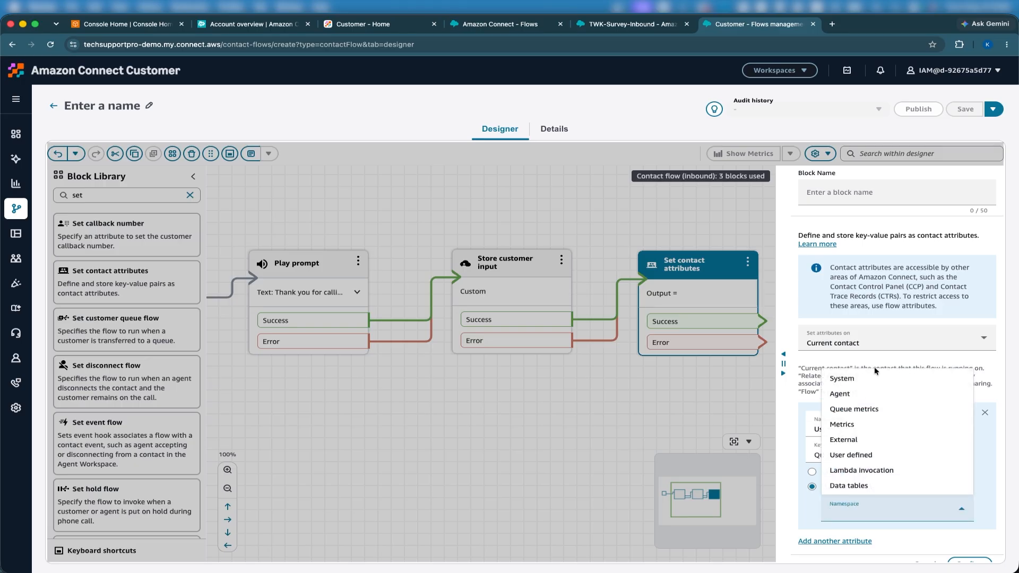
pyautogui.click(871, 379)
pyautogui.scroll(-2, 871, 380)
pyautogui.click(892, 491)
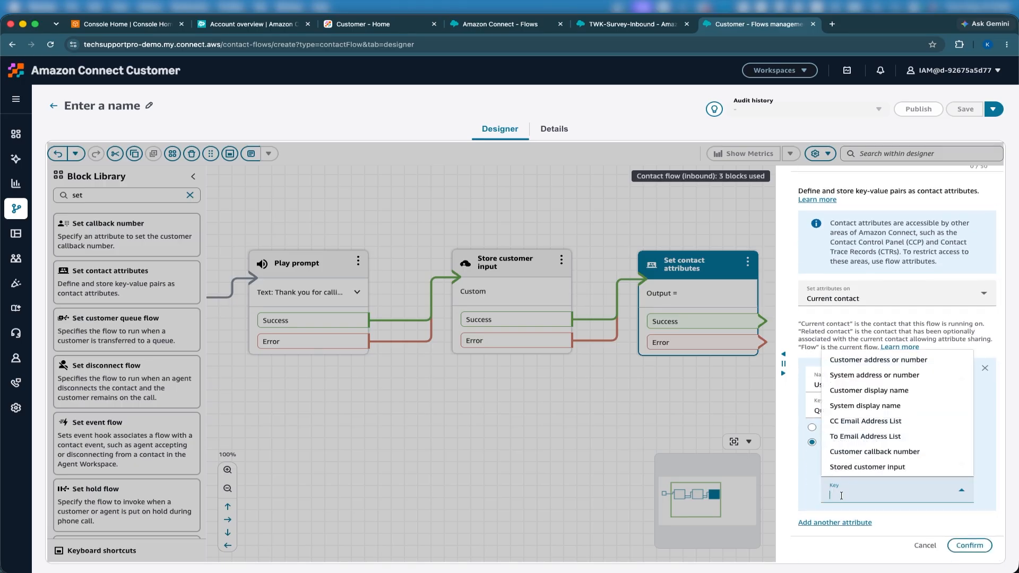
pyautogui.click(847, 468)
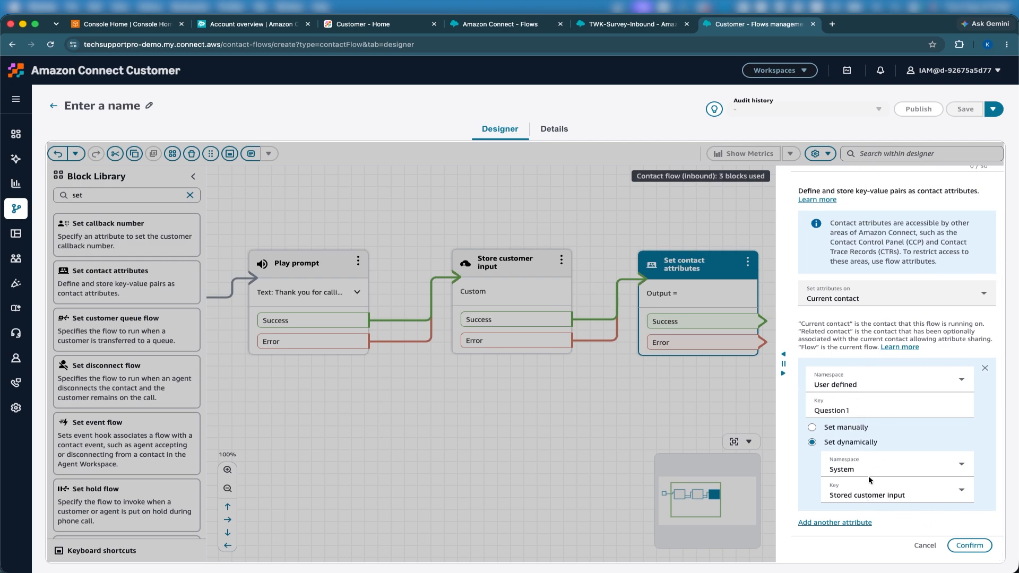
pyautogui.click(965, 544)
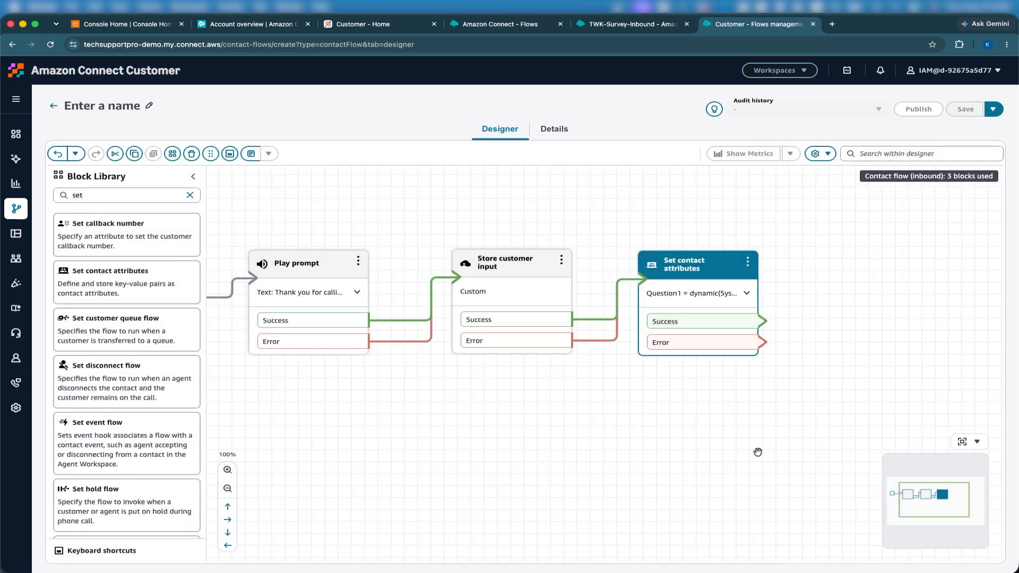
pyautogui.moveTo(695, 446); pyautogui.dragTo(652, 447)
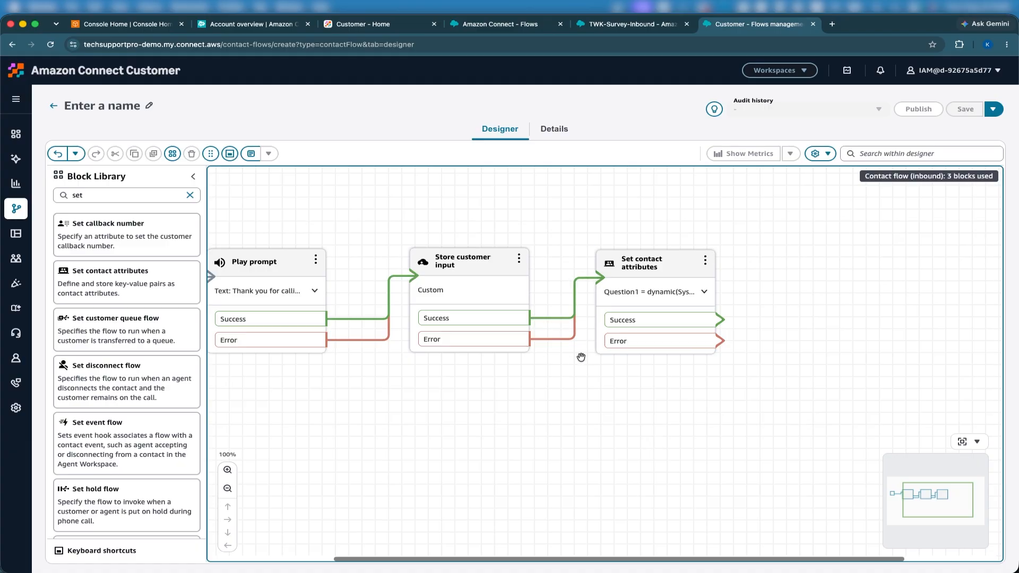
# - Nudge the Set contact attributes block into a tidier position on the canvas
pyautogui.click(561, 337)
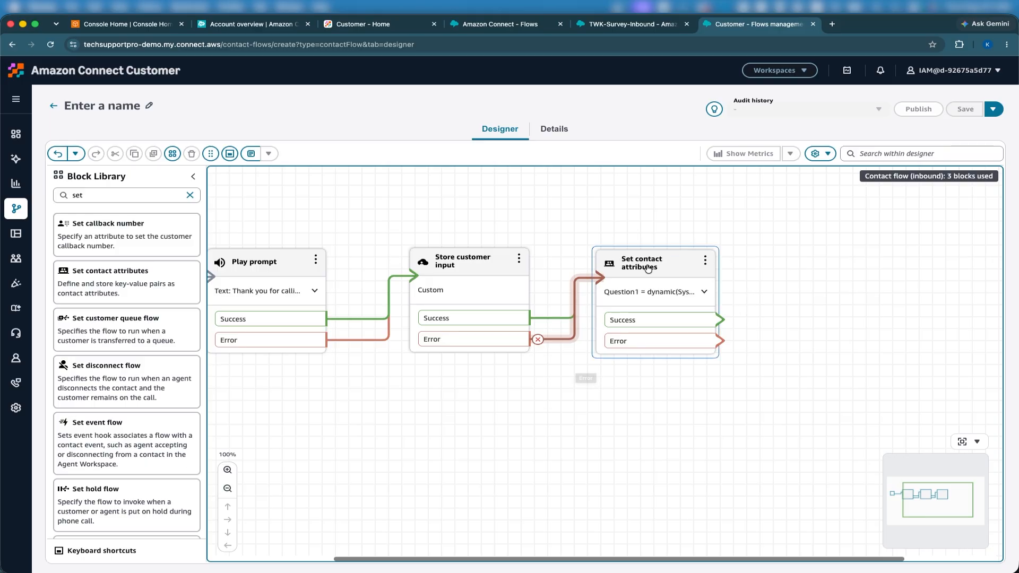
pyautogui.moveTo(648, 270); pyautogui.dragTo(632, 269)
pyautogui.click(715, 286)
pyautogui.moveTo(715, 286); pyautogui.dragTo(682, 285)
pyautogui.moveTo(599, 265); pyautogui.dragTo(603, 266)
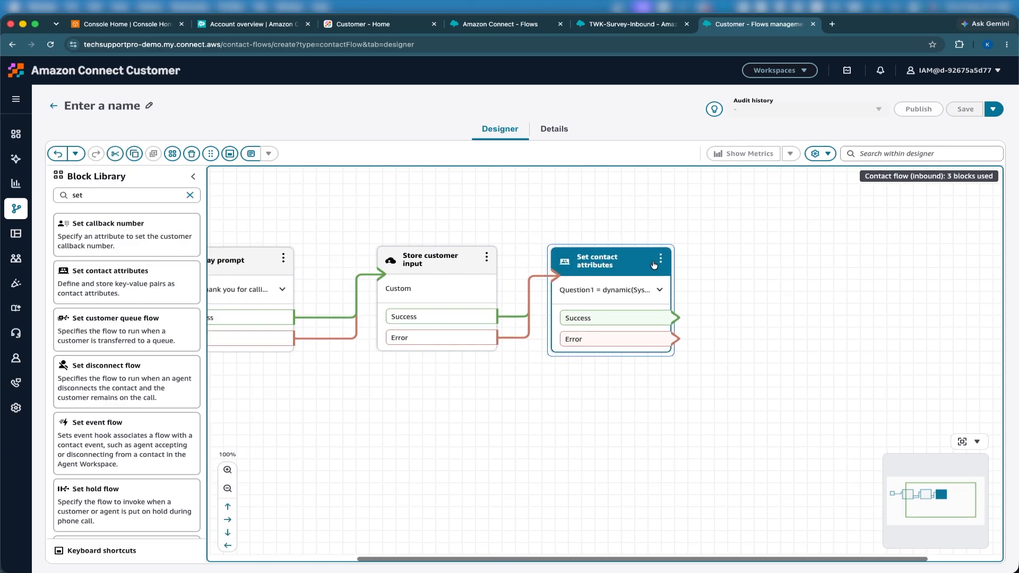
pyautogui.click(721, 284)
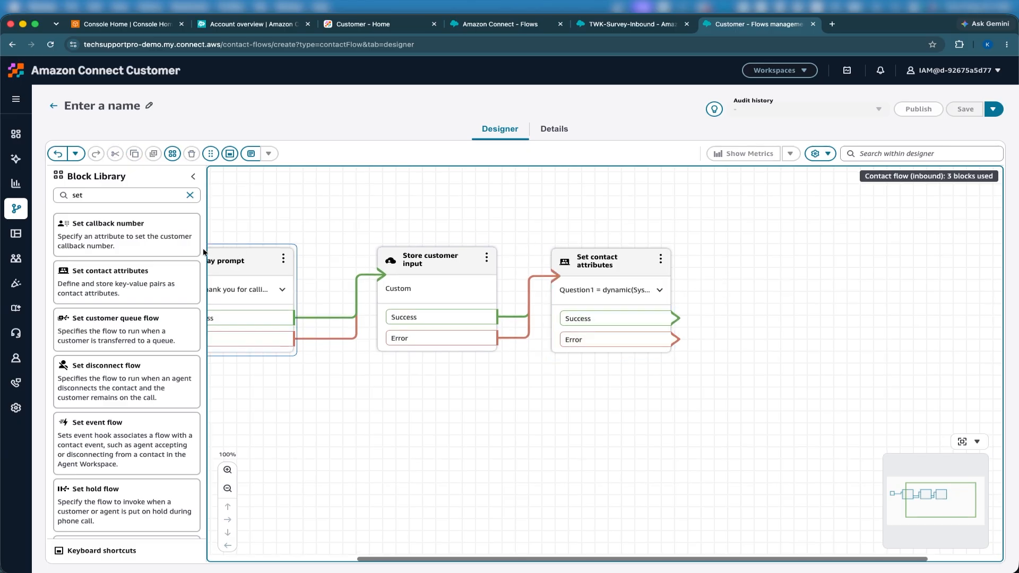
# - Place a Get customer input block fed by Set contact attributes' Success and Error
pyautogui.doubleClick(78, 196)
pyautogui.write('Get')
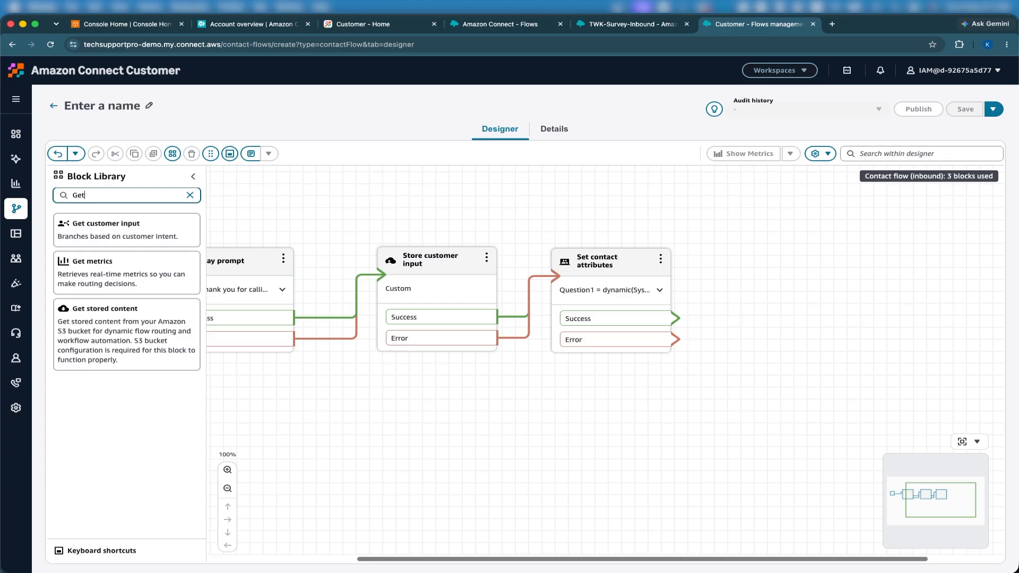
pyautogui.moveTo(106, 226); pyautogui.dragTo(422, 295)
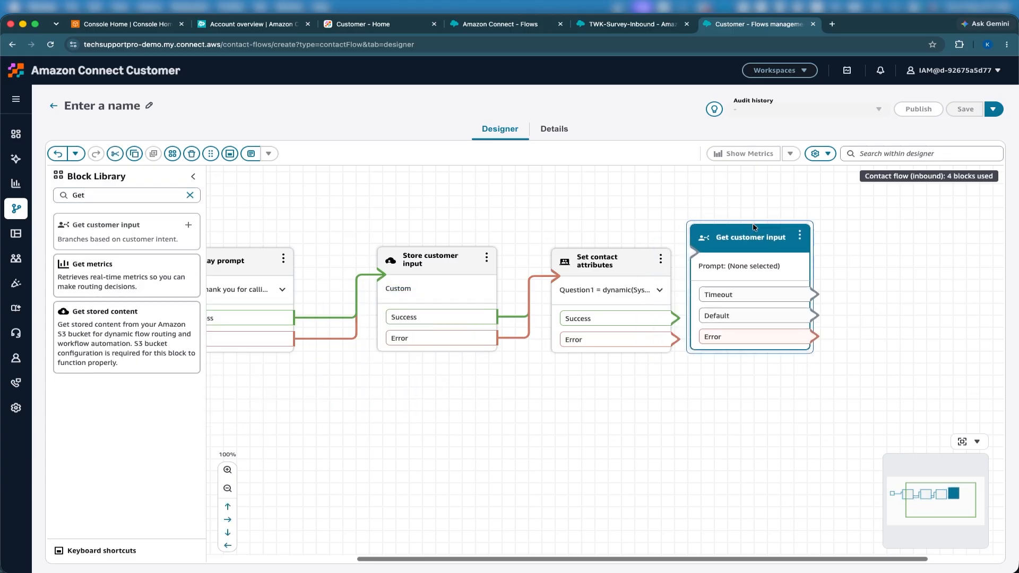
pyautogui.moveTo(676, 318); pyautogui.dragTo(744, 263)
pyautogui.moveTo(672, 336); pyautogui.dragTo(737, 291)
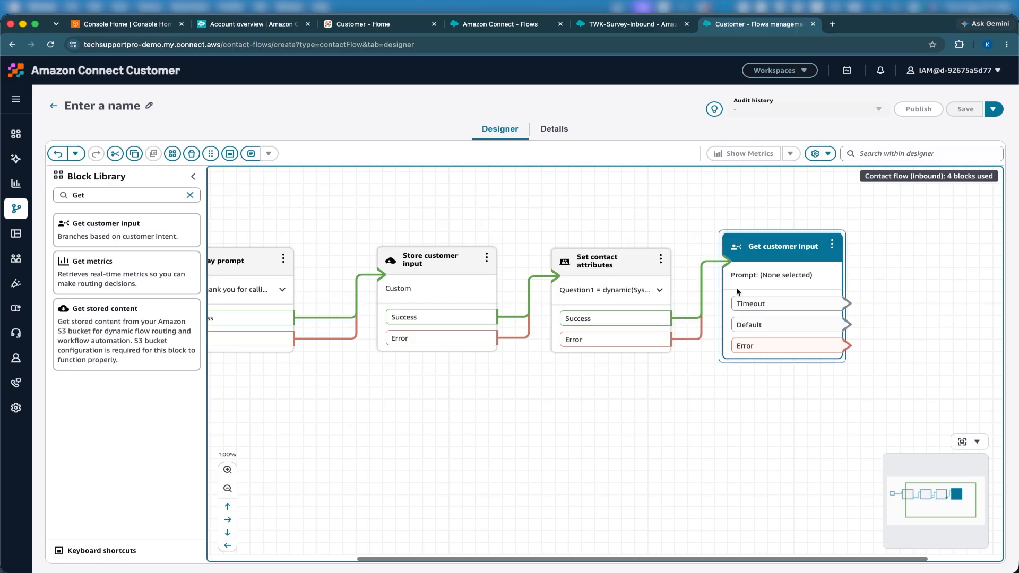
# - Set Get customer input's text-to-speech prompt to the pasted 'Was your issue resolved today?' question
pyautogui.click(766, 257)
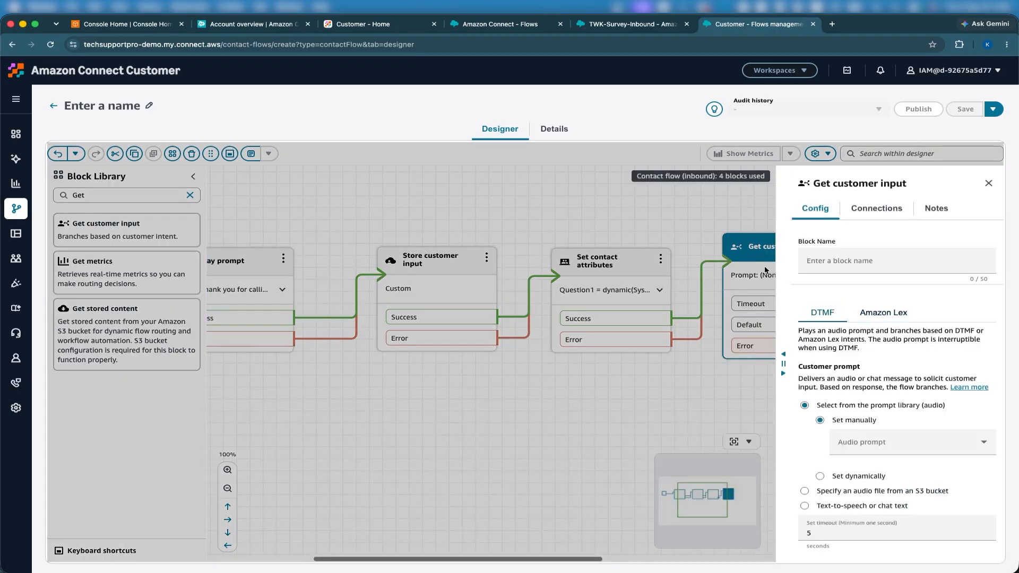
pyautogui.click(861, 509)
pyautogui.click(920, 475)
pyautogui.press('super+shift+v')
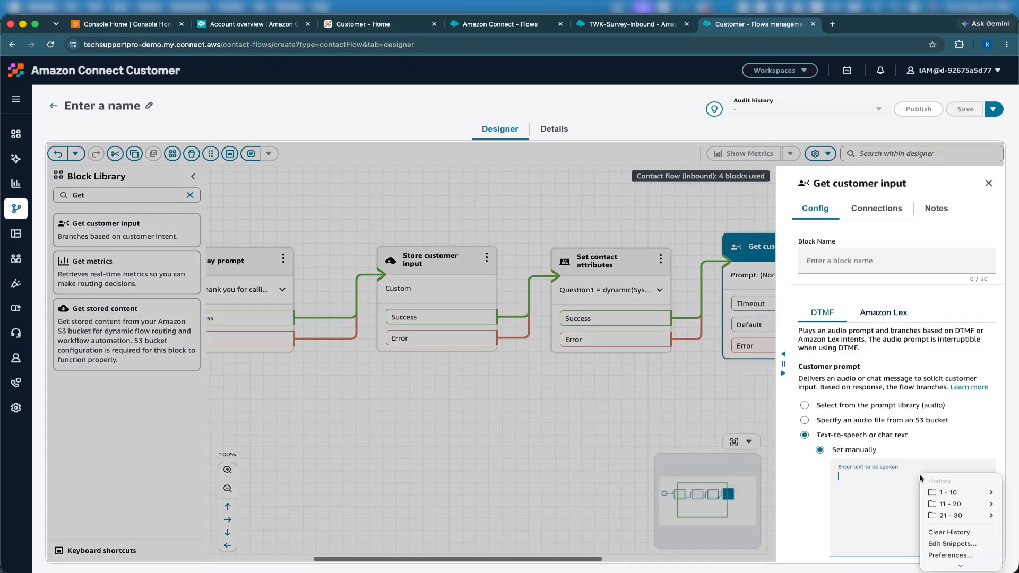
pyautogui.moveTo(935, 488)
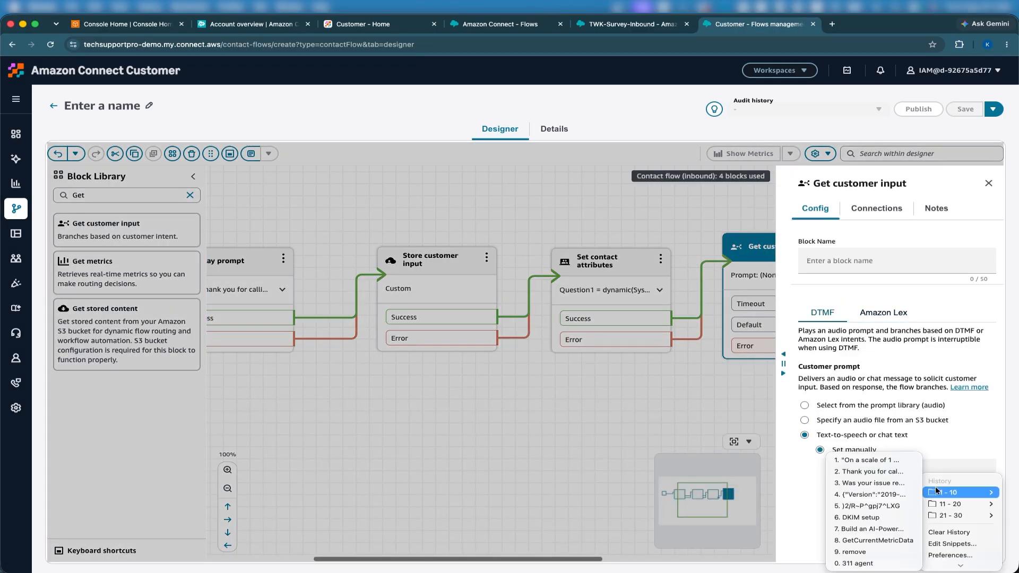
pyautogui.click(880, 484)
pyautogui.scroll(-3, 939, 405)
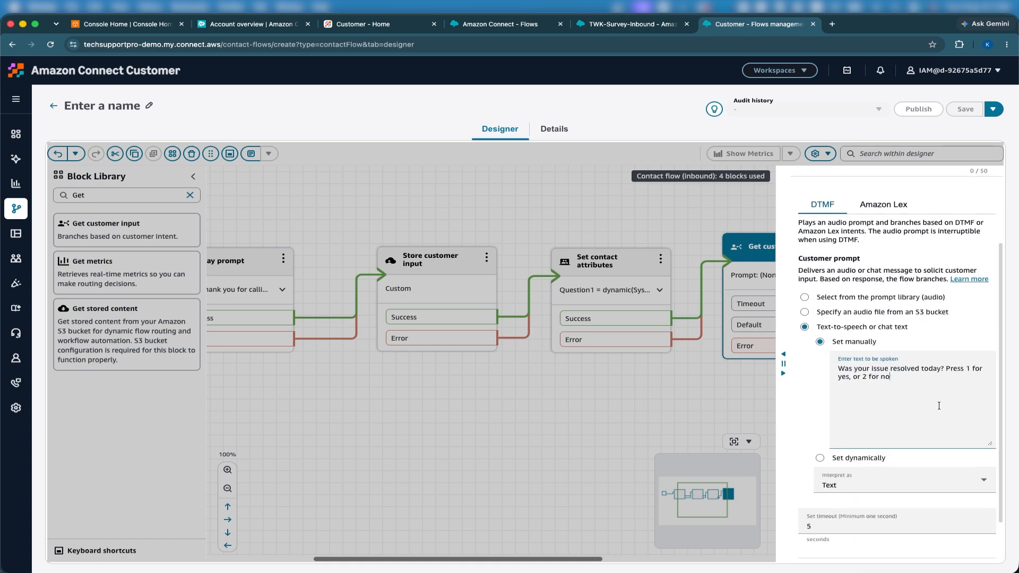
pyautogui.scroll(-1, 939, 405)
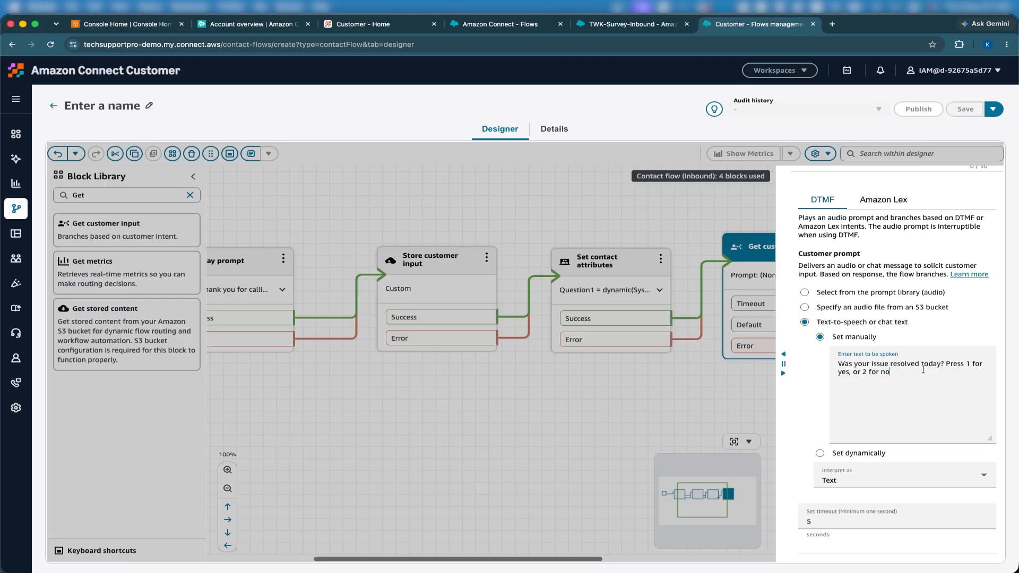
pyautogui.scroll(-2, 924, 370)
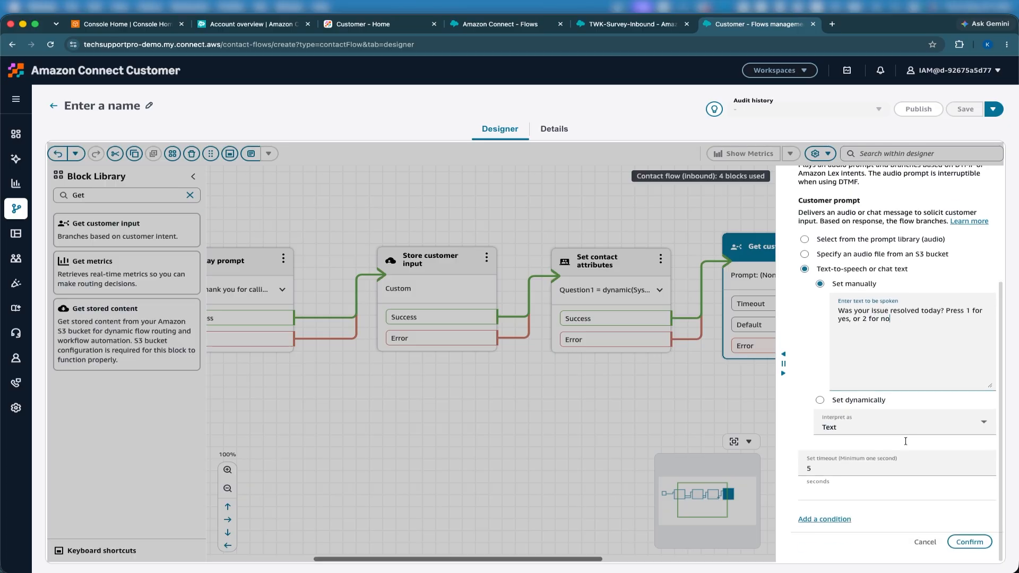
# - Add caller conditions for pressing 1 and 2, then confirm the block
pyautogui.click(832, 525)
pyautogui.click(839, 538)
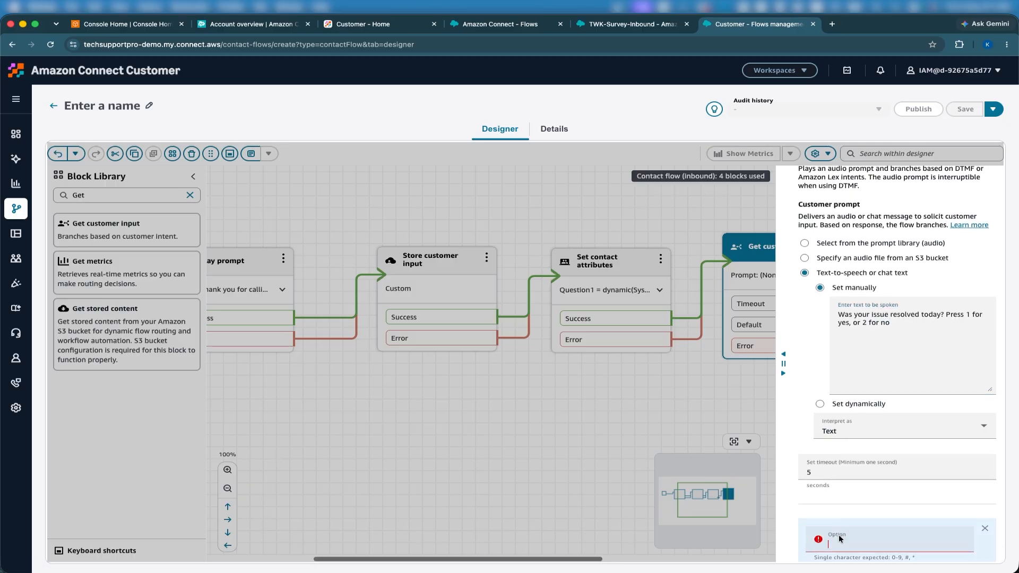
pyautogui.scroll(-2, 825, 535)
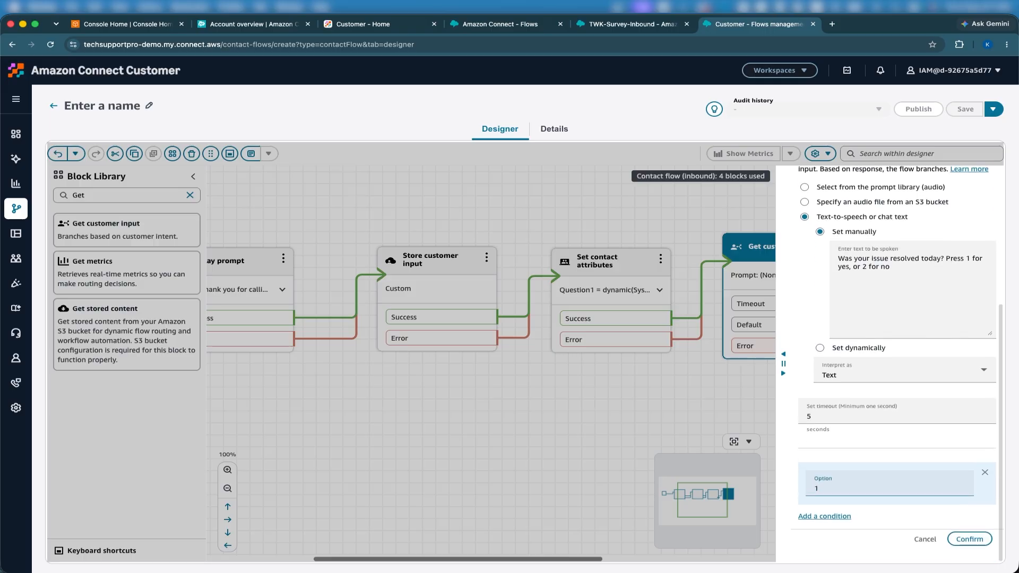
pyautogui.click(826, 524)
pyautogui.click(832, 540)
pyautogui.write('2')
pyautogui.scroll(-2, 832, 539)
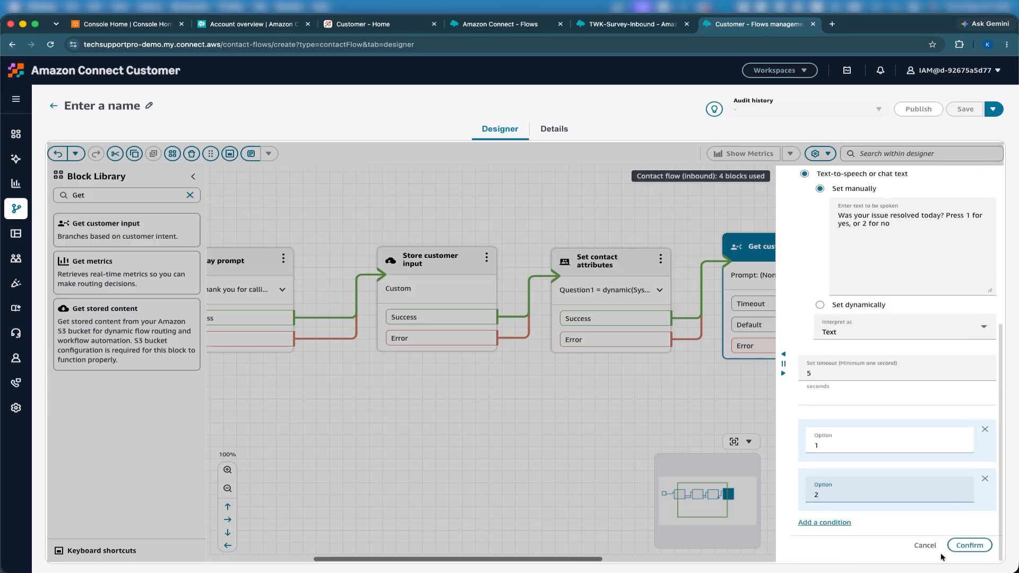
pyautogui.click(962, 549)
pyautogui.moveTo(753, 494); pyautogui.dragTo(646, 501)
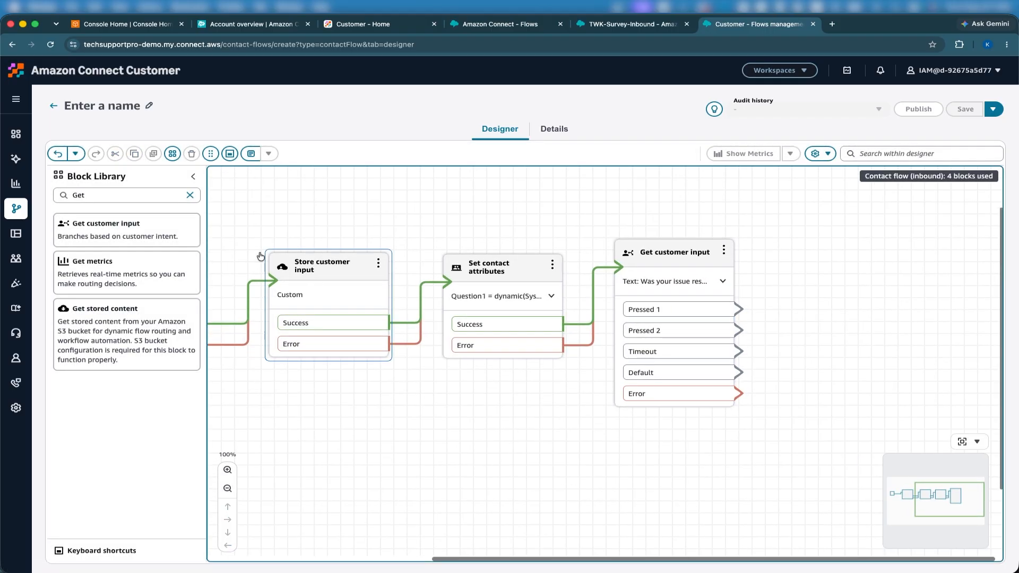
# - Route Pressed 1 to a new Set contact attributes block storing User defined Question2 = Yes
pyautogui.doubleClick(85, 196)
pyautogui.write('Set')
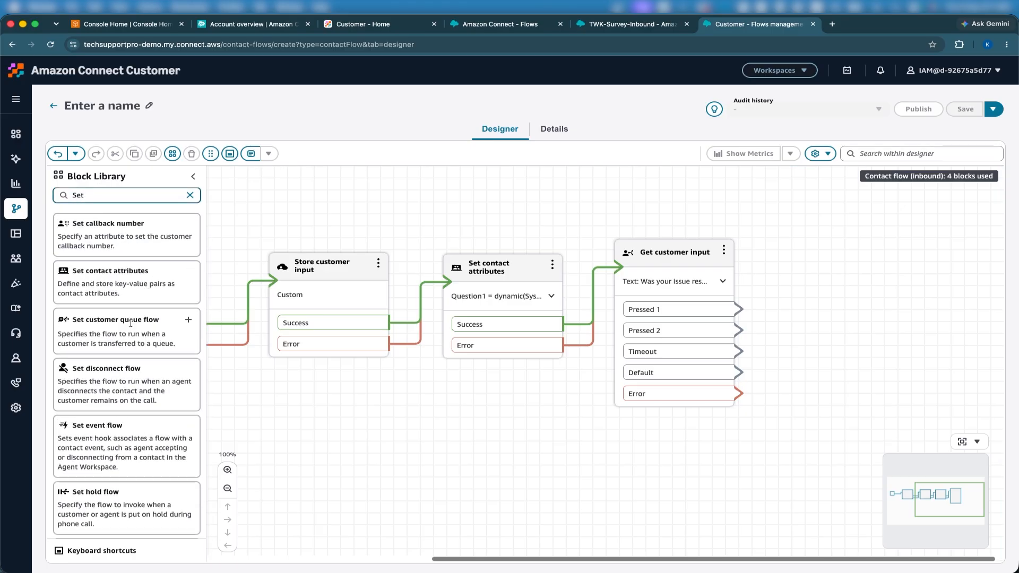
pyautogui.moveTo(106, 289); pyautogui.dragTo(856, 233)
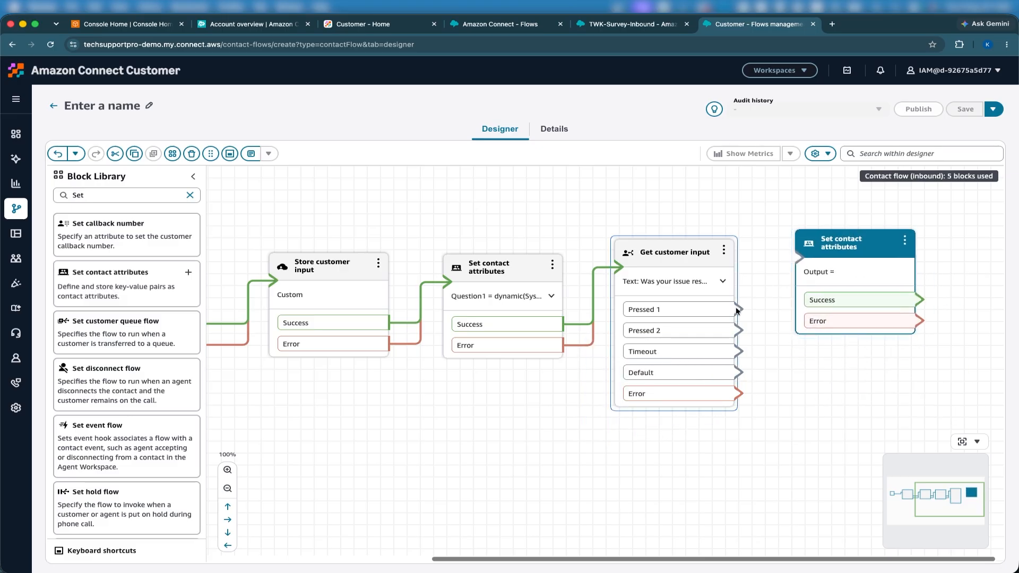
pyautogui.moveTo(741, 310); pyautogui.dragTo(816, 293)
pyautogui.click(840, 244)
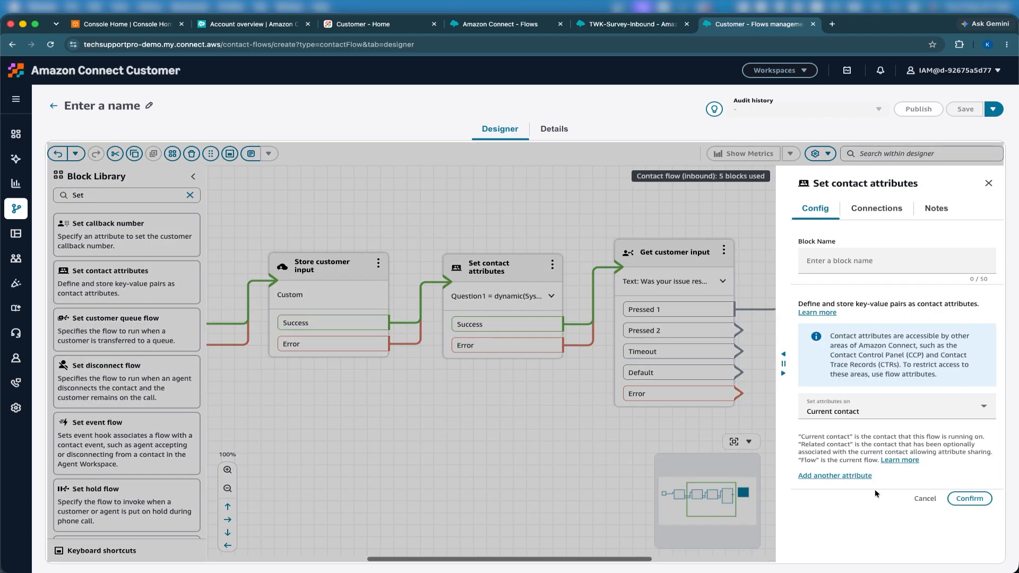
pyautogui.click(839, 476)
pyautogui.click(871, 492)
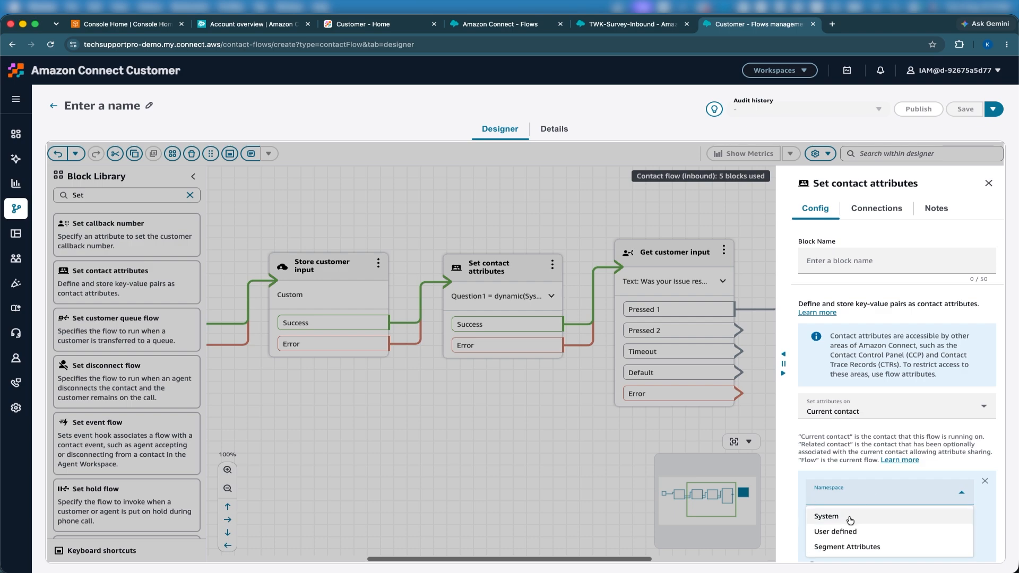
pyautogui.click(841, 530)
pyautogui.click(843, 519)
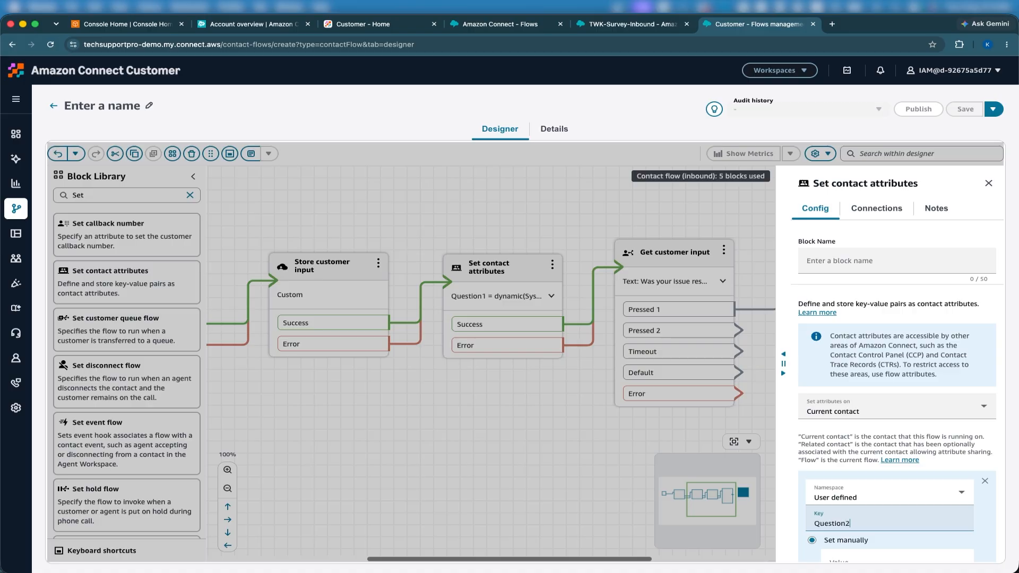
pyautogui.scroll(-3, 897, 424)
pyautogui.click(852, 467)
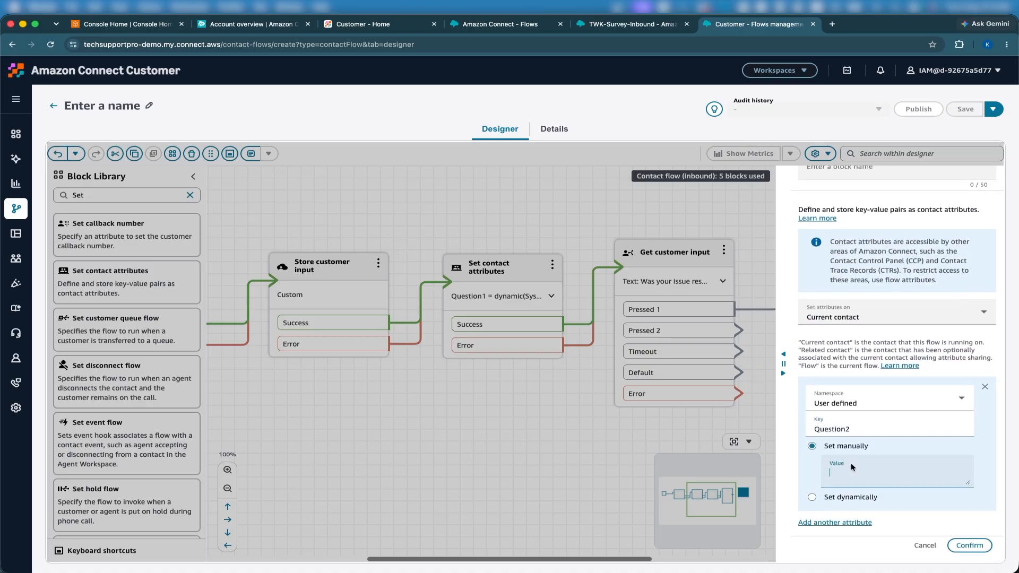
pyautogui.click(967, 543)
# - Duplicate that block with Question2 = No and connect Pressed 2 to the copy
pyautogui.moveTo(860, 493); pyautogui.dragTo(693, 488)
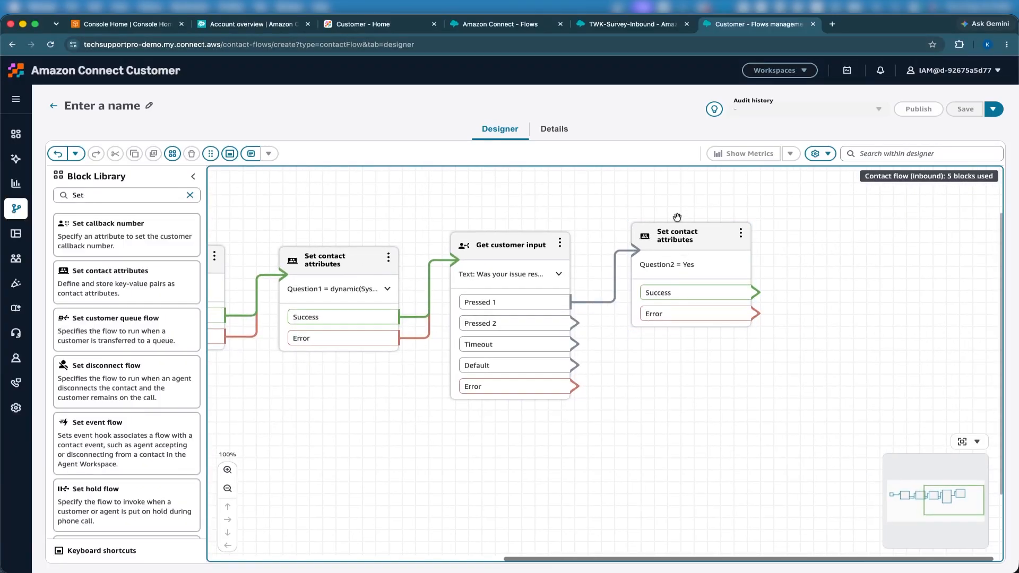
pyautogui.click(711, 256)
pyautogui.press('super+c')
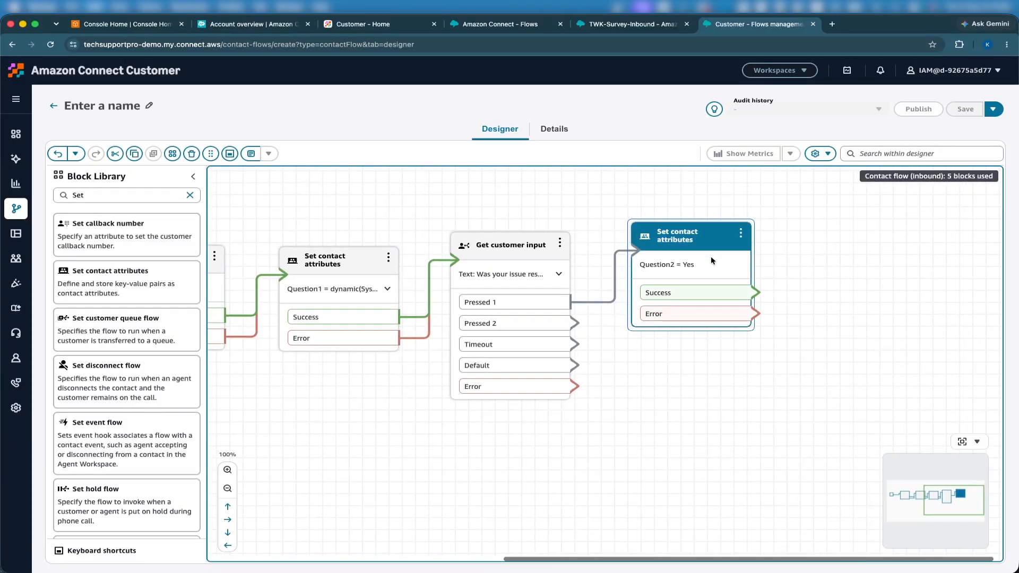
pyautogui.press('super+v')
pyautogui.moveTo(685, 242); pyautogui.dragTo(674, 354)
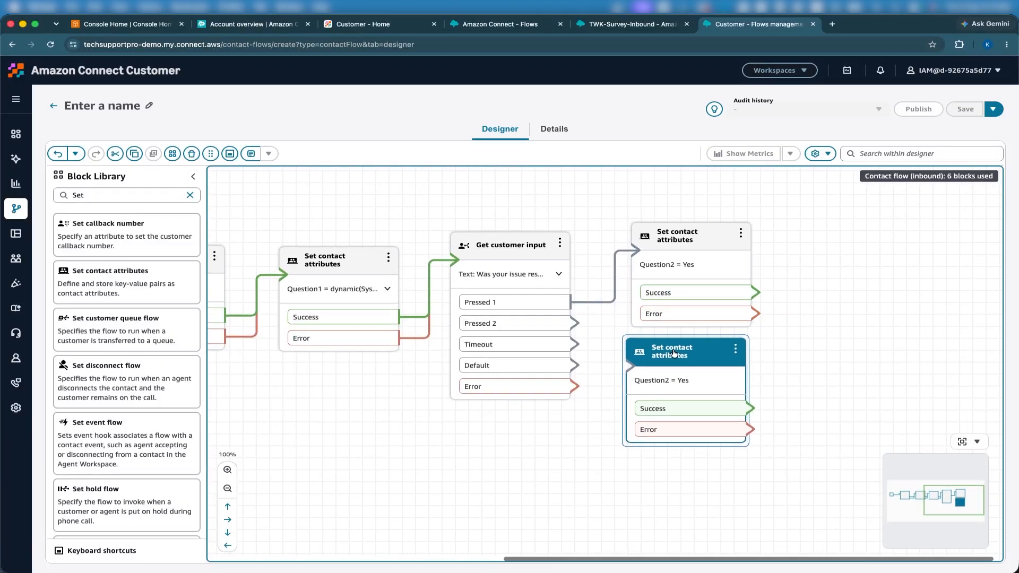
pyautogui.click(674, 355)
pyautogui.scroll(-3, 867, 495)
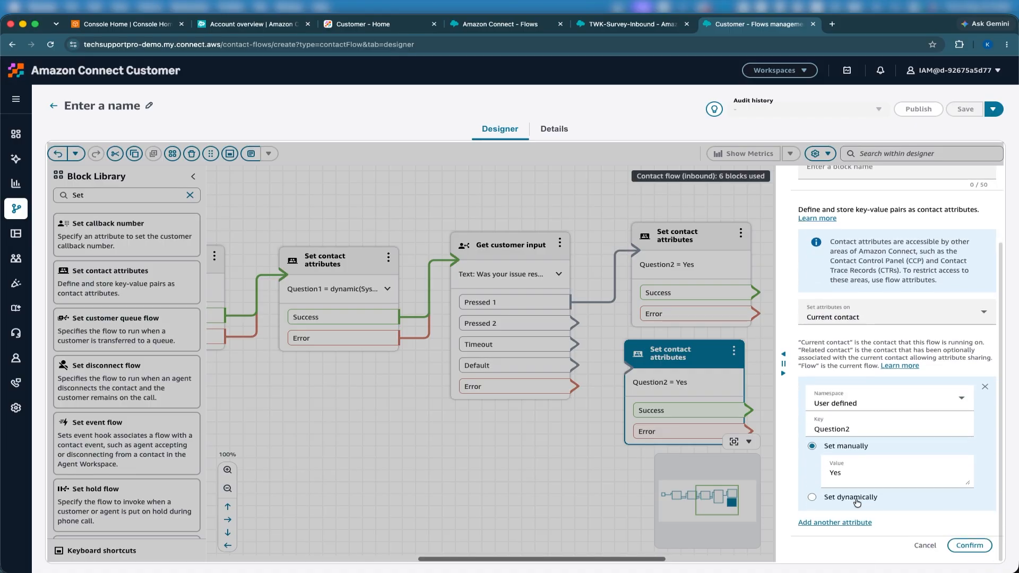
pyautogui.doubleClick(837, 473)
pyautogui.write('No')
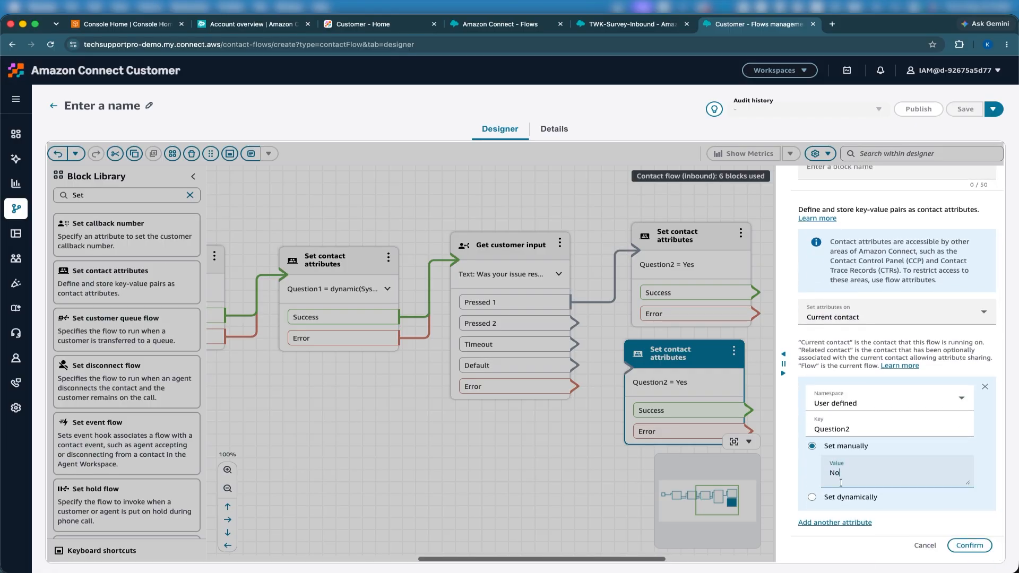
pyautogui.click(970, 545)
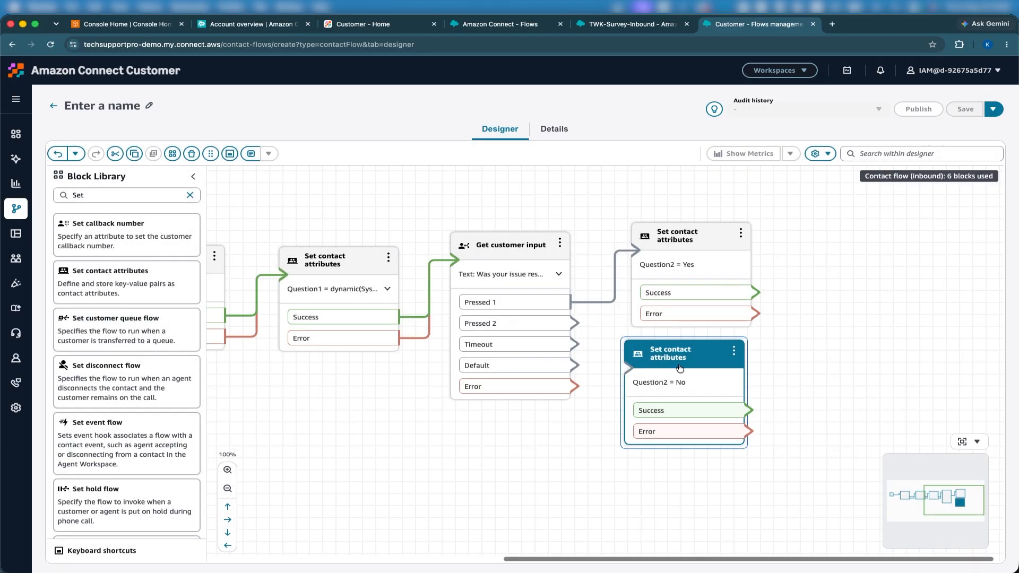
pyautogui.moveTo(575, 322); pyautogui.dragTo(643, 367)
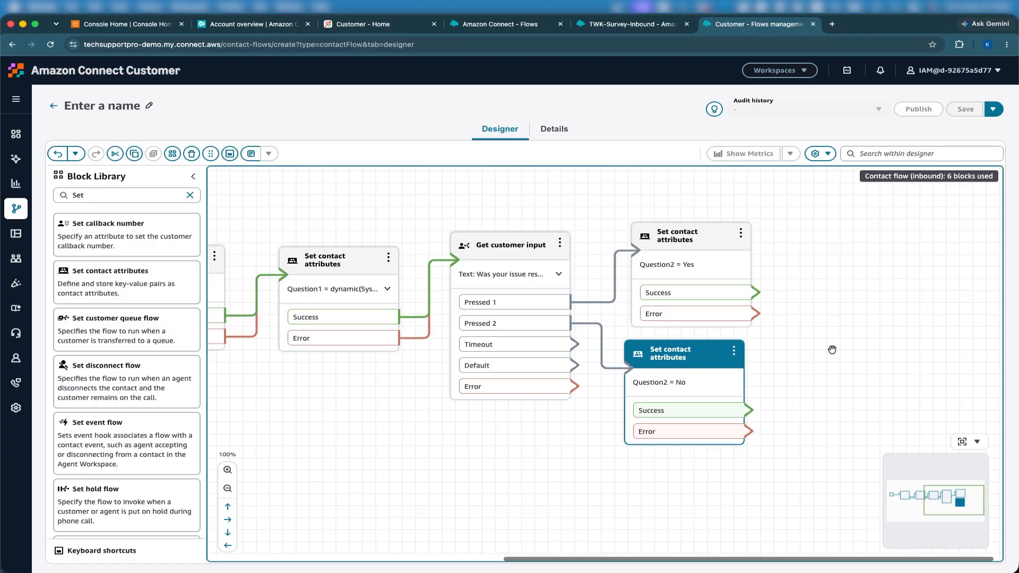
pyautogui.moveTo(832, 350); pyautogui.dragTo(782, 339)
pyautogui.click(505, 356)
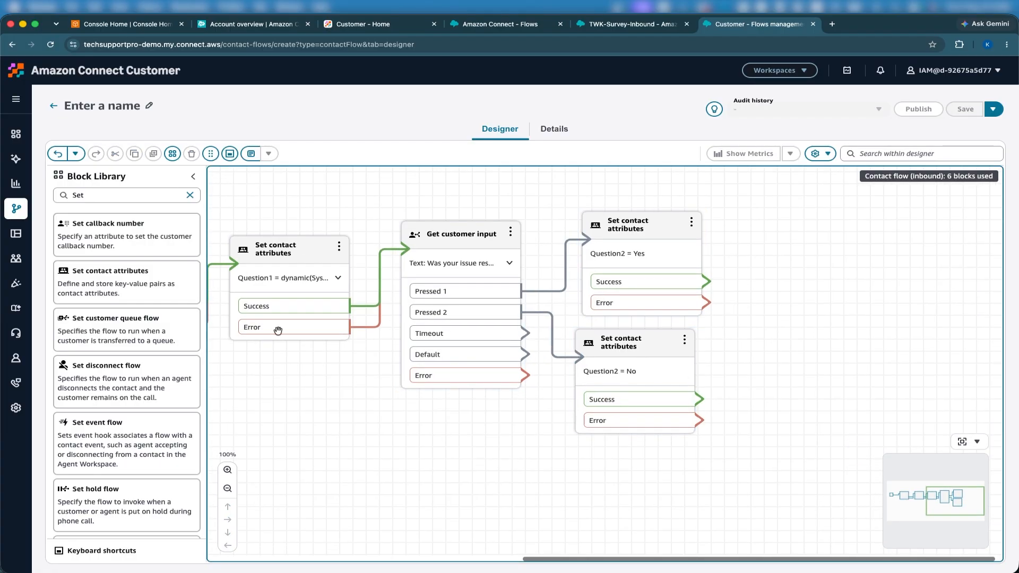
# - Add a Play prompt that says 'Thank you for participating' via text-to-speech
pyautogui.doubleClick(139, 194)
pyautogui.write('pl')
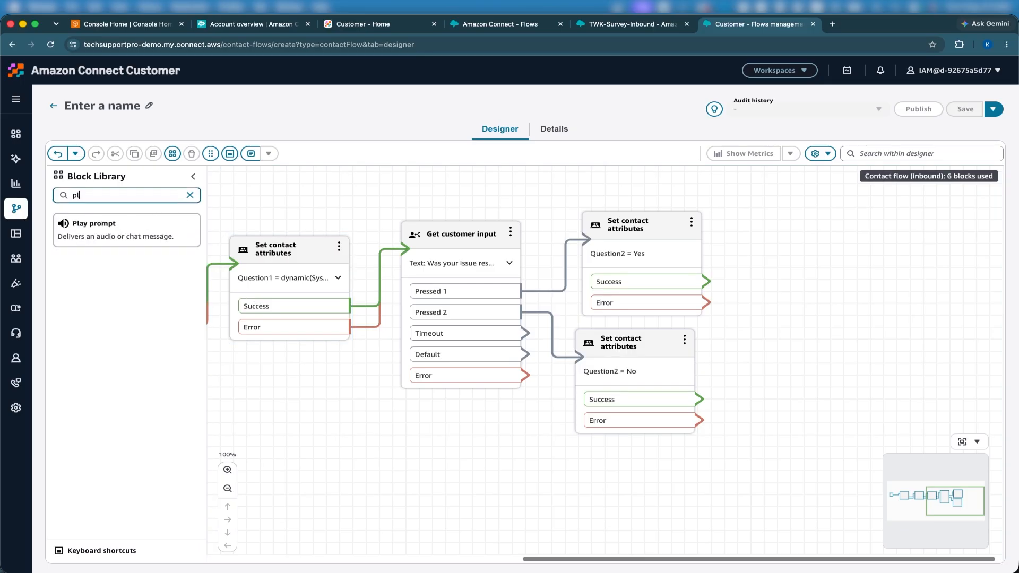
pyautogui.write('ay')
pyautogui.moveTo(116, 233); pyautogui.dragTo(808, 272)
pyautogui.click(807, 273)
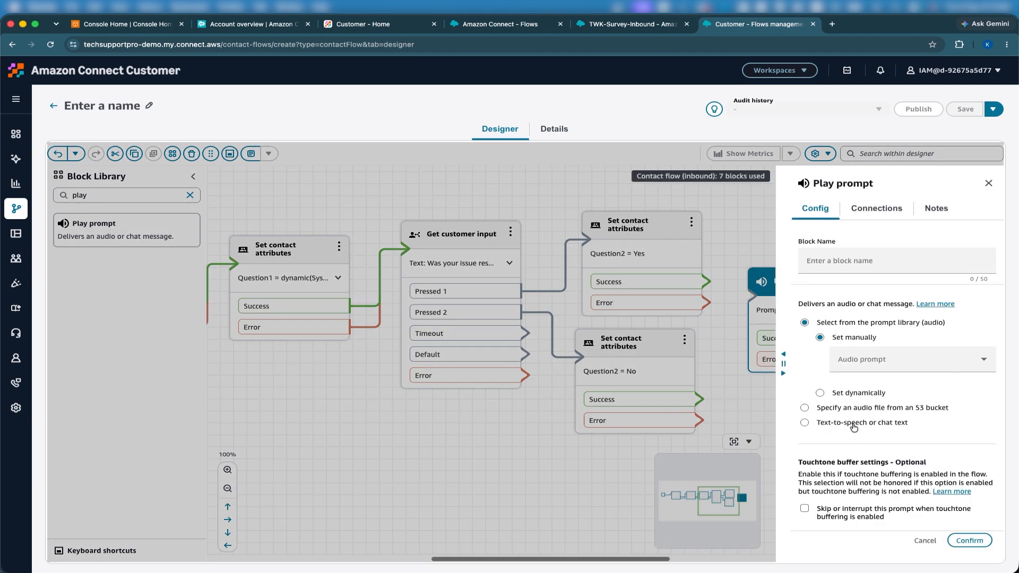
pyautogui.click(854, 424)
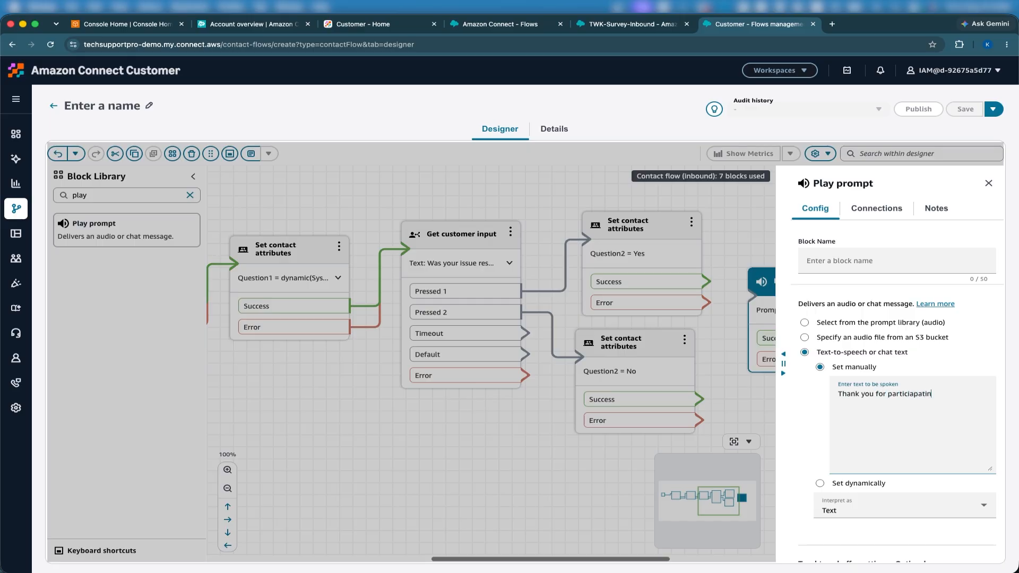
pyautogui.scroll(-3, 893, 496)
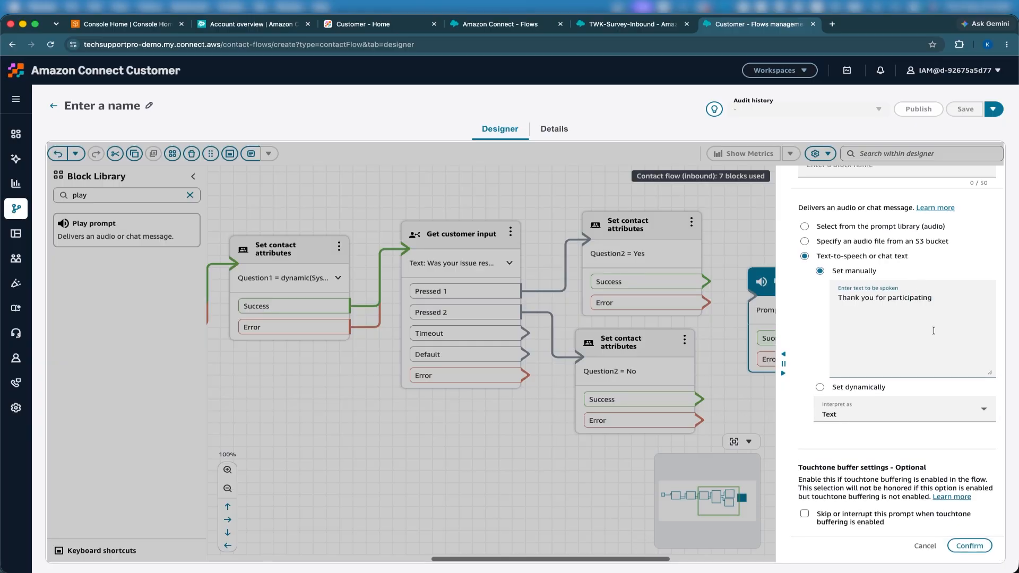
pyautogui.click(971, 547)
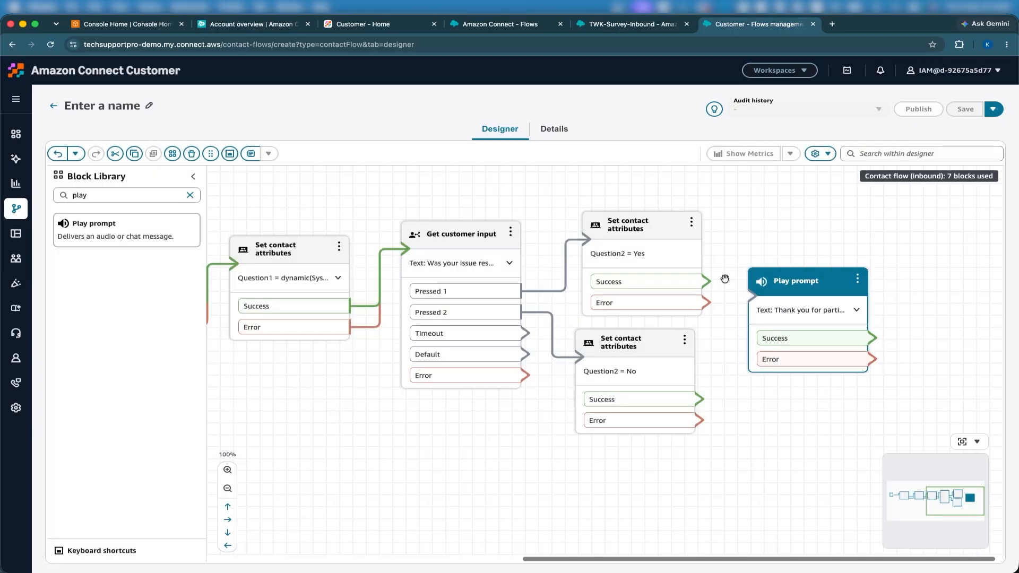
# - Wire both Question2 blocks' outputs and the input's Timeout, Default and Error into the thank-you prompt
pyautogui.moveTo(706, 281); pyautogui.dragTo(778, 321)
pyautogui.moveTo(706, 305); pyautogui.dragTo(779, 302)
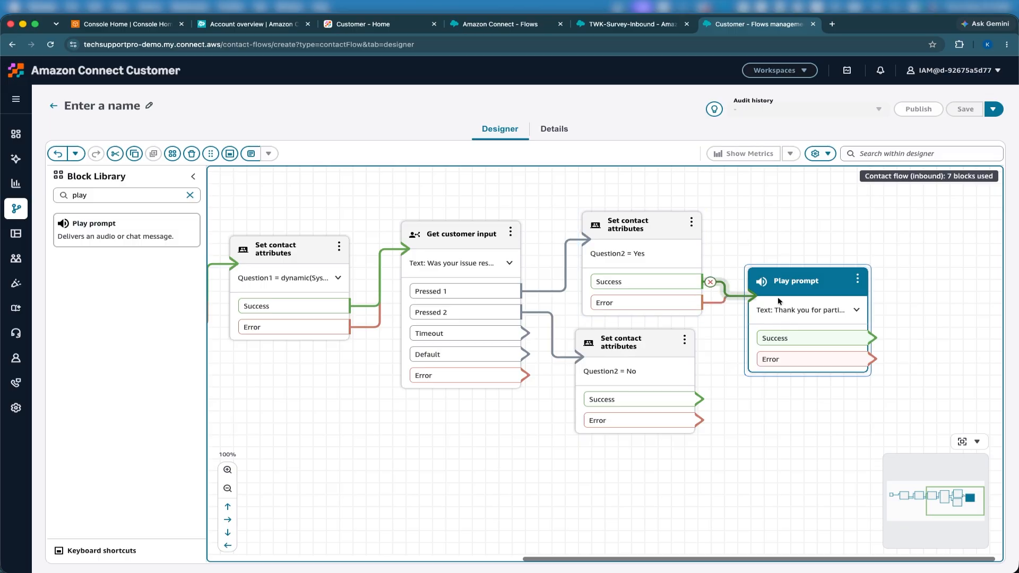
pyautogui.moveTo(697, 399); pyautogui.dragTo(763, 298)
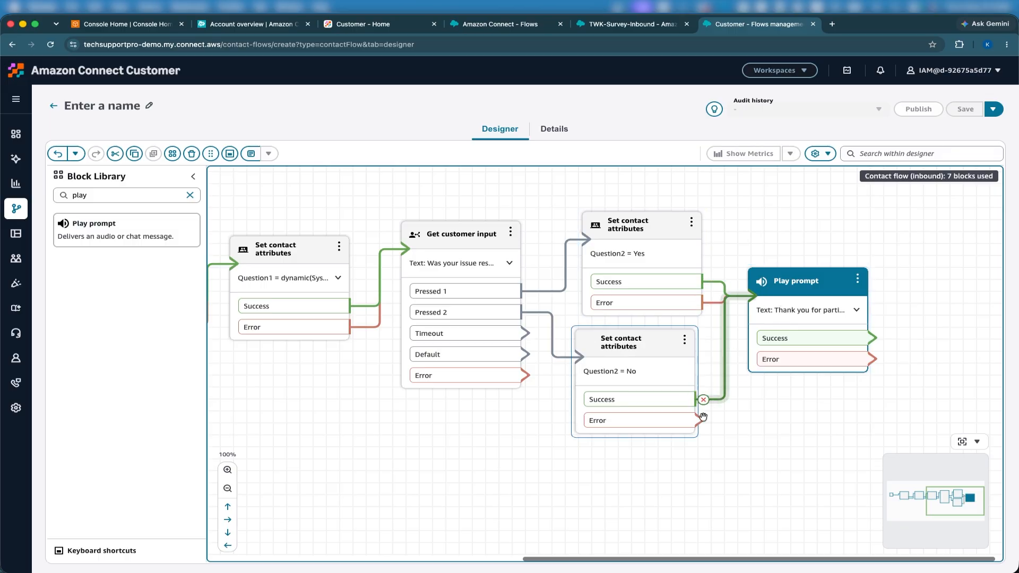
pyautogui.moveTo(700, 421); pyautogui.dragTo(739, 301)
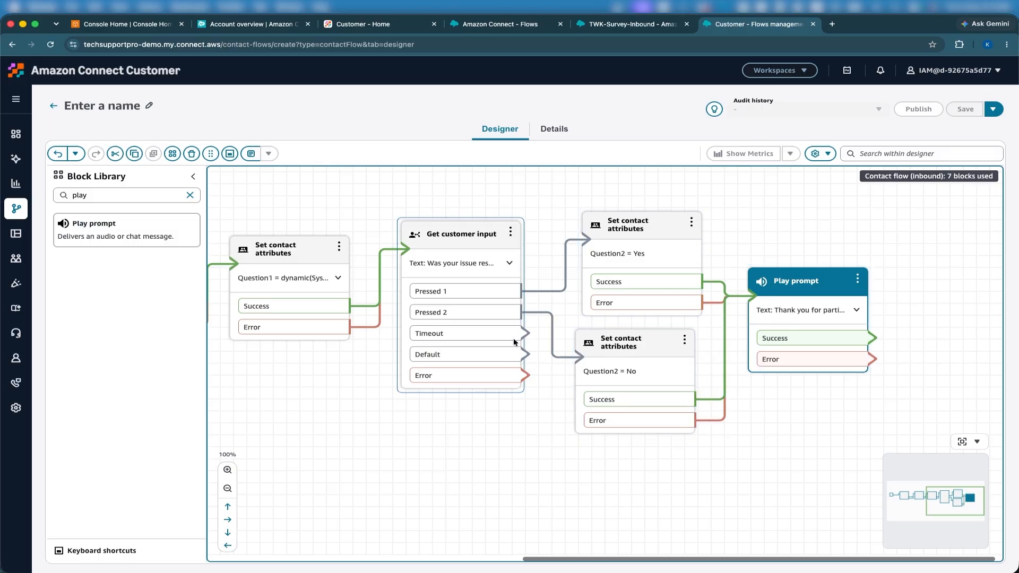
pyautogui.moveTo(520, 334); pyautogui.dragTo(780, 311)
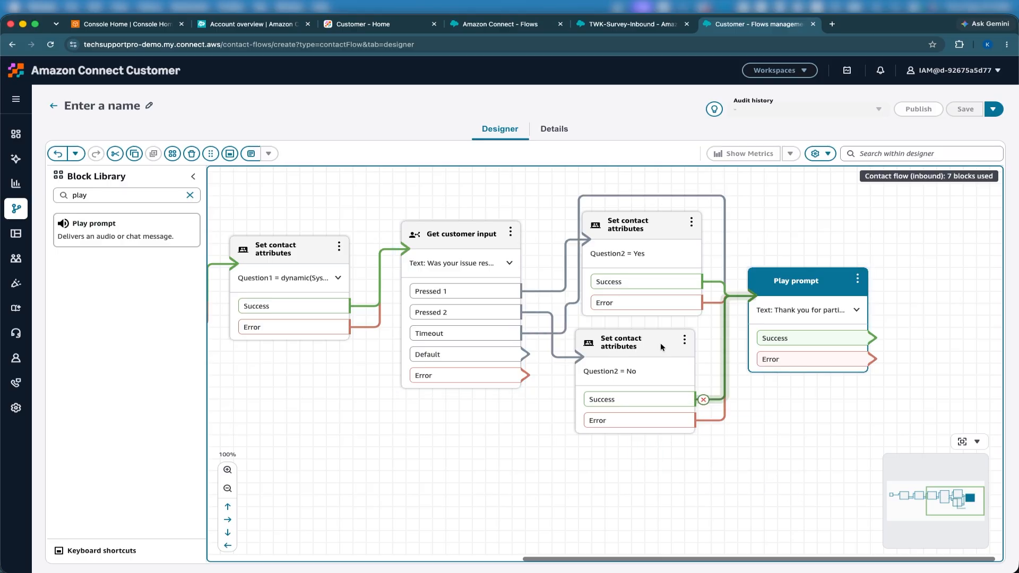
pyautogui.moveTo(531, 359); pyautogui.dragTo(731, 315)
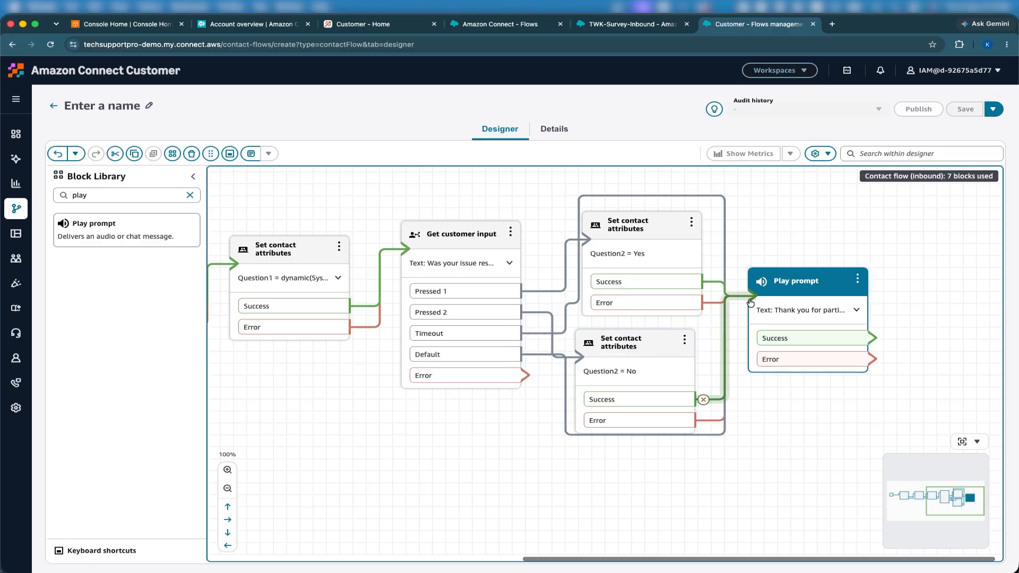
pyautogui.moveTo(519, 377); pyautogui.dragTo(773, 310)
pyautogui.moveTo(735, 423); pyautogui.dragTo(641, 410)
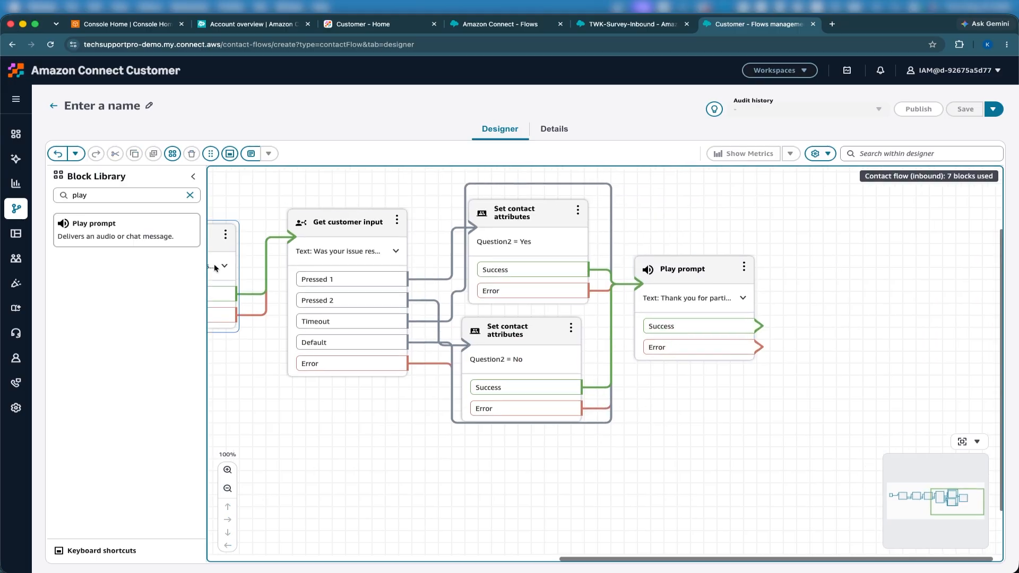
# - Add a Disconnect block after the thank-you prompt, wiring both Success and Error to it
pyautogui.doubleClick(79, 196)
pyautogui.write('disc')
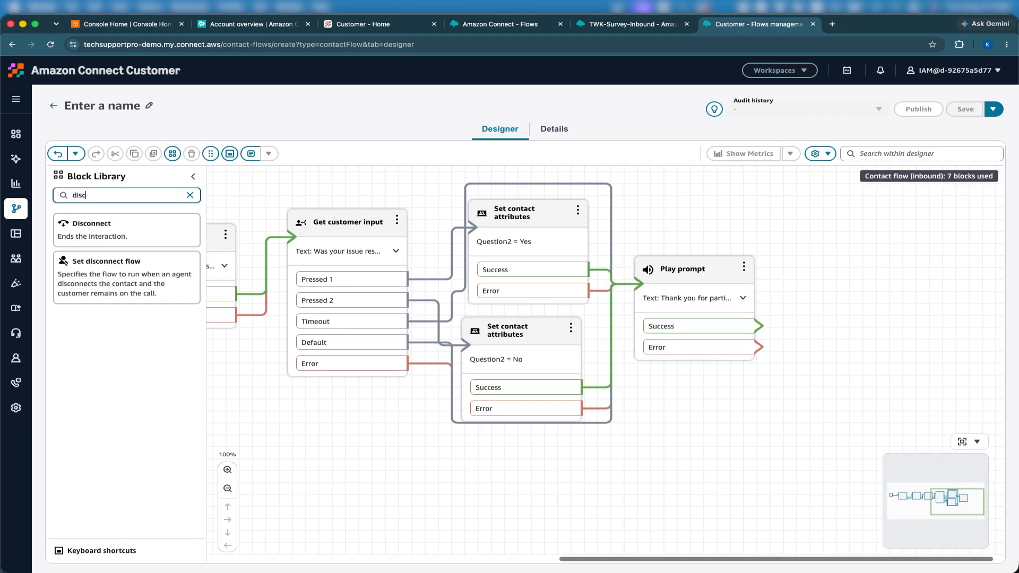
pyautogui.moveTo(92, 225); pyautogui.dragTo(871, 296)
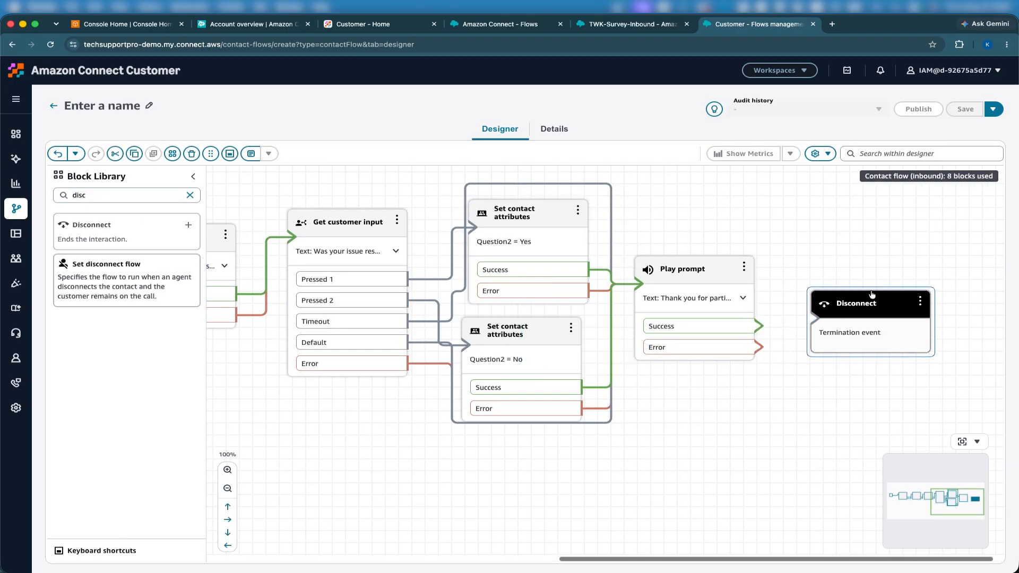
pyautogui.moveTo(756, 326); pyautogui.dragTo(831, 314)
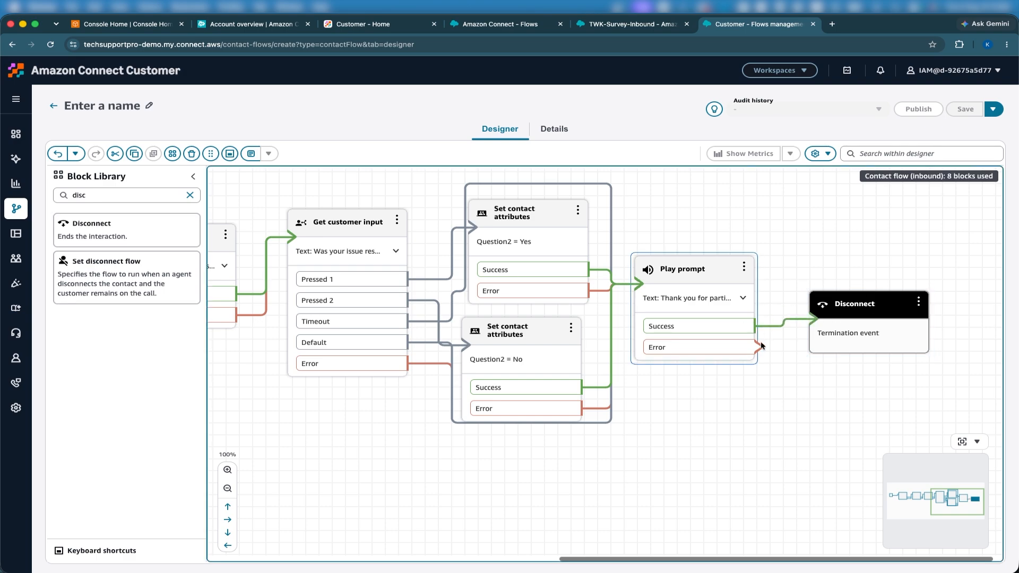
pyautogui.moveTo(760, 347); pyautogui.dragTo(822, 318)
# - Name the flow SurveyFlowDemo and publish it
pyautogui.click(113, 104)
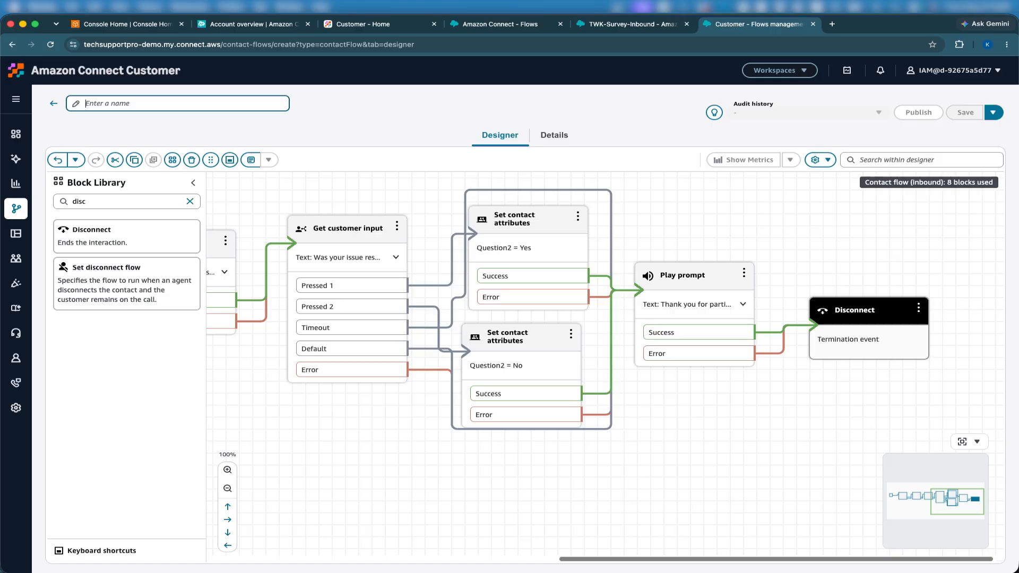
pyautogui.write('SurveyFlowDemo')
pyautogui.doubleClick(98, 110)
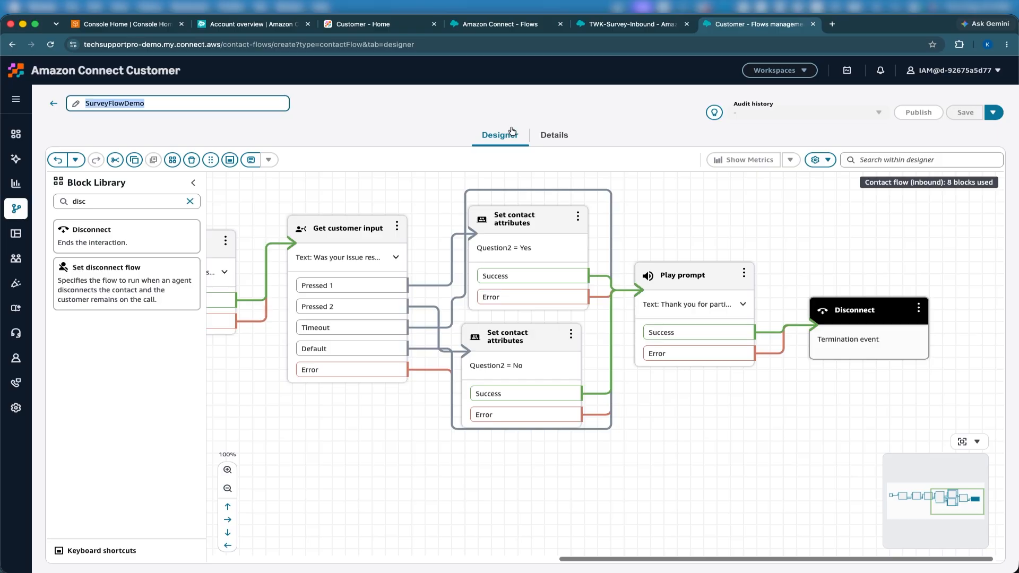
pyautogui.click(734, 186)
pyautogui.click(919, 110)
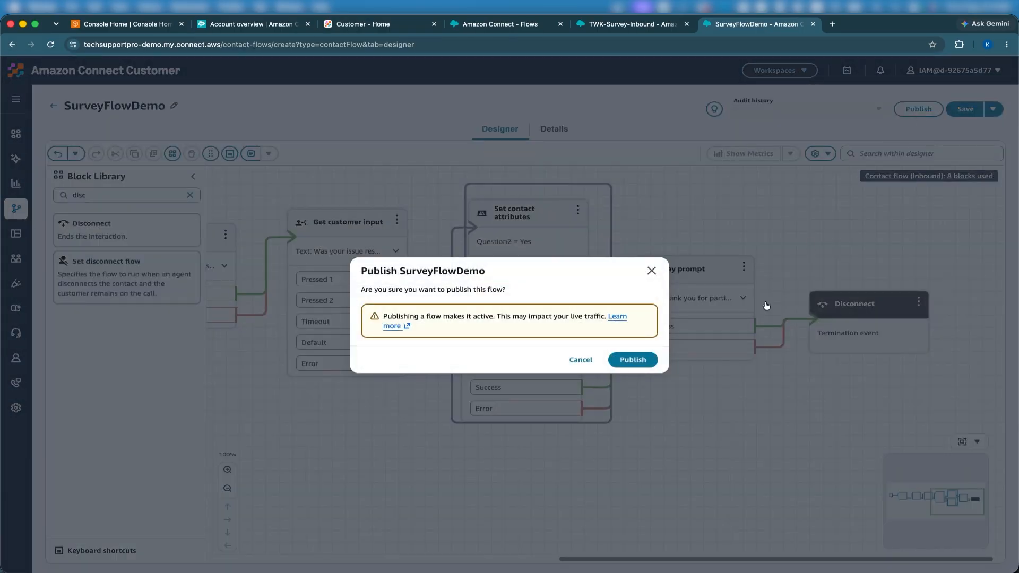
pyautogui.click(632, 360)
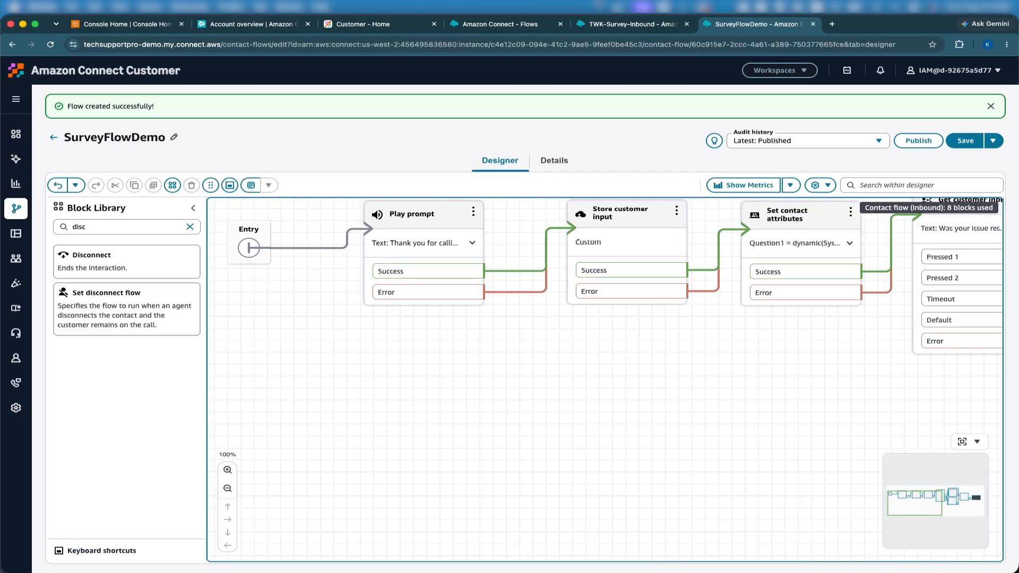
pyautogui.click(622, 24)
# - Insert a Set disconnect flow block, rewiring Set logging behavior's Success to it instead of Play prompt
pyautogui.moveTo(545, 221); pyautogui.dragTo(666, 248)
pyautogui.doubleClick(105, 200)
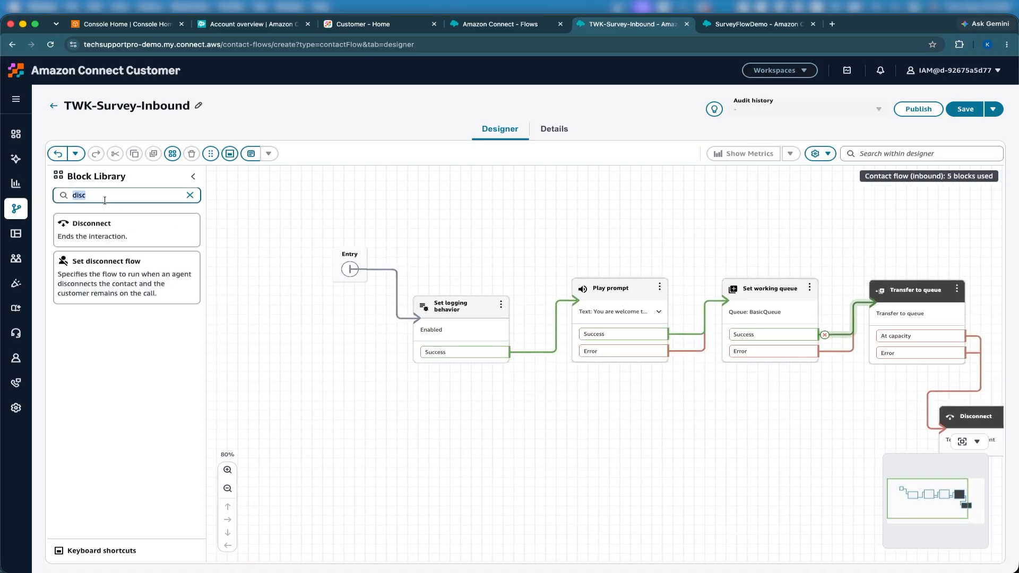
pyautogui.write('set d')
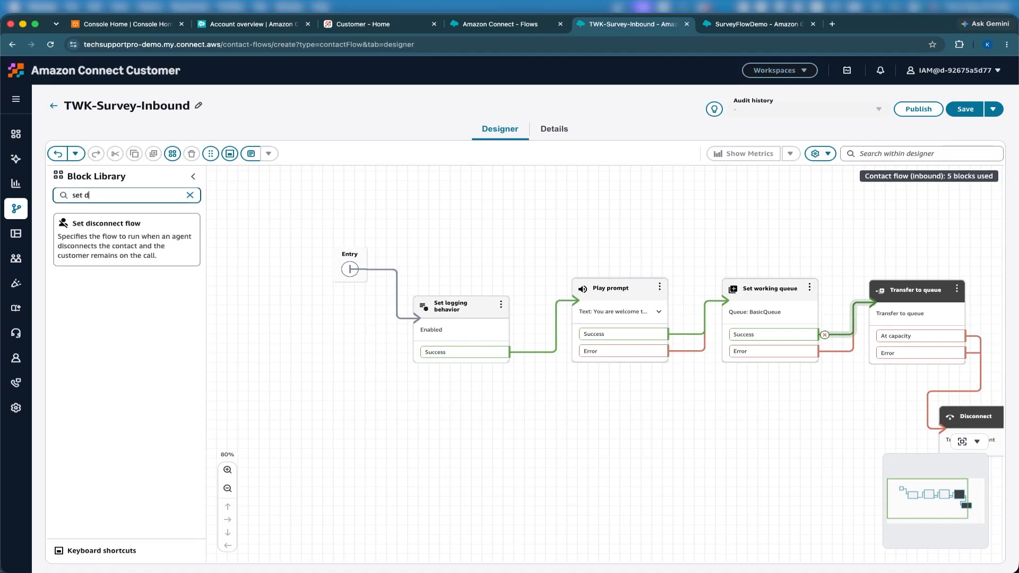
pyautogui.moveTo(112, 256); pyautogui.dragTo(565, 397)
pyautogui.click(521, 353)
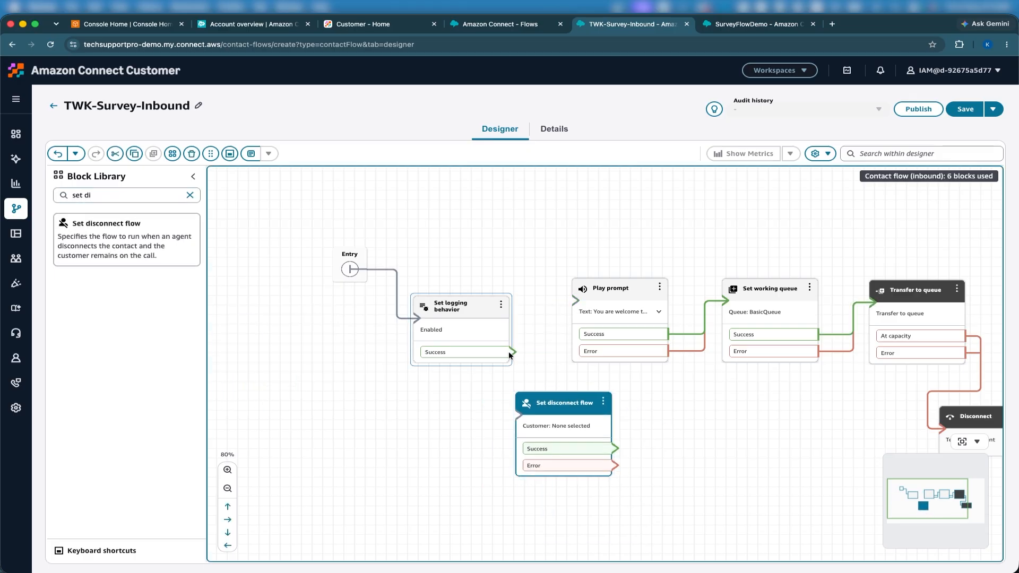
pyautogui.moveTo(508, 352); pyautogui.dragTo(537, 434)
pyautogui.click(455, 317)
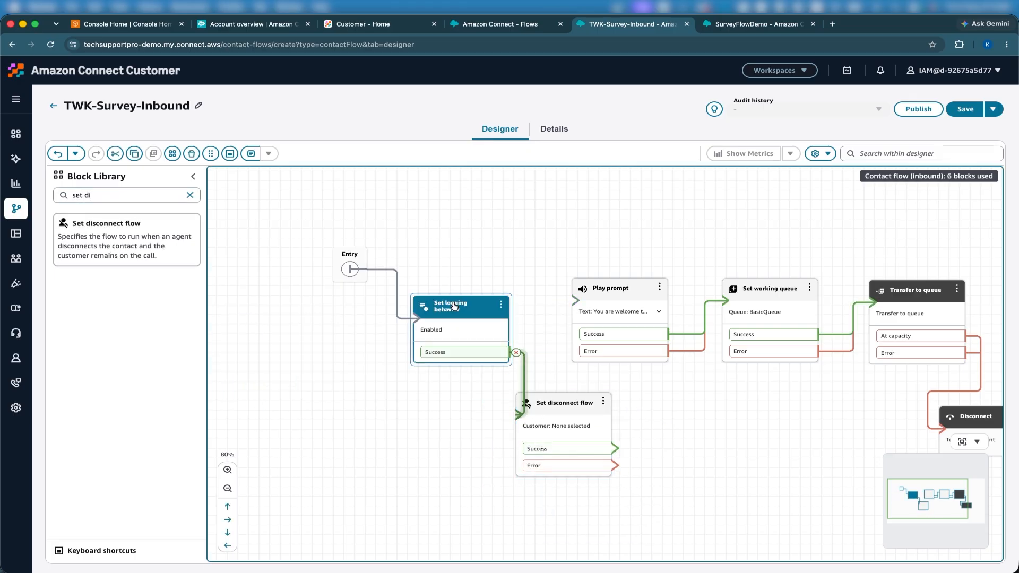
pyautogui.moveTo(453, 306); pyautogui.dragTo(435, 311)
# - Set the block's disconnect flow to SurveyFlowDemo and route its Success and Error to Play prompt
pyautogui.click(576, 402)
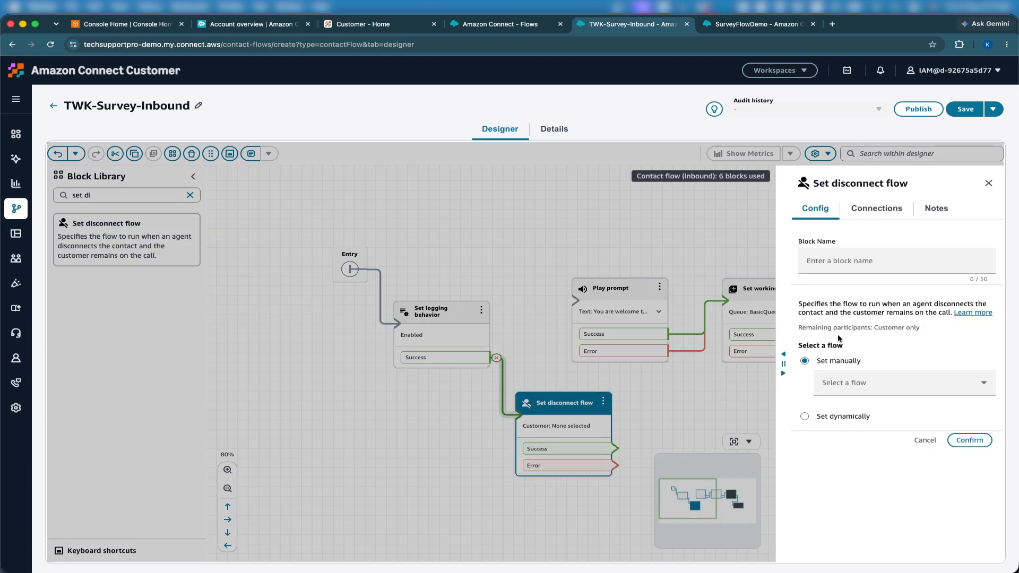
pyautogui.click(877, 382)
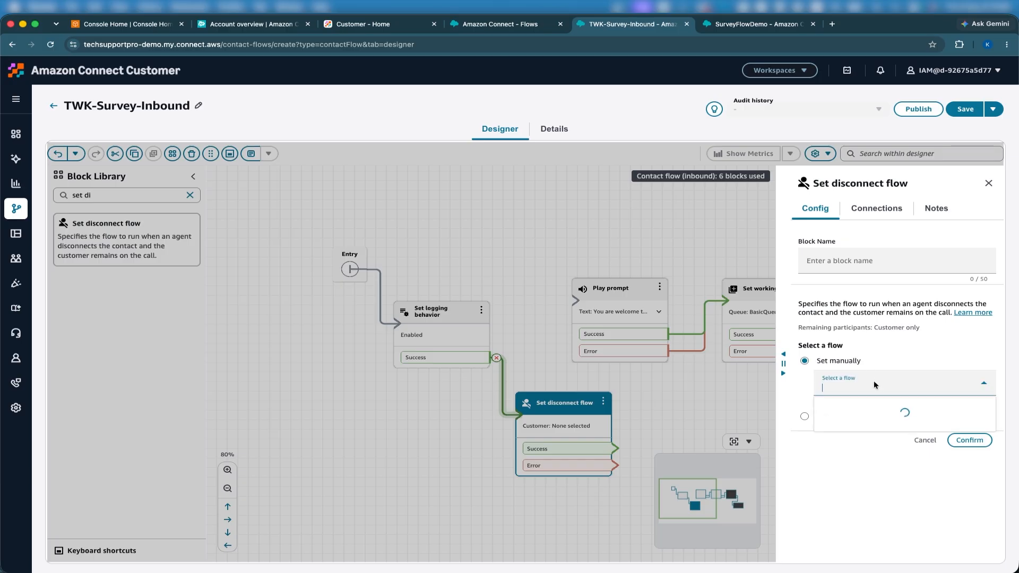
pyautogui.write('sur')
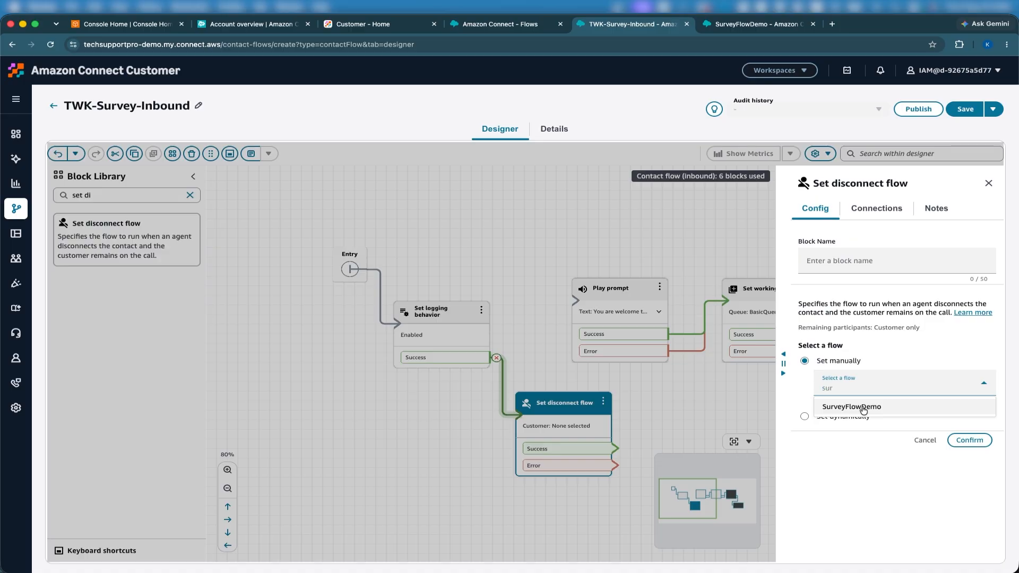
pyautogui.click(865, 407)
pyautogui.click(966, 440)
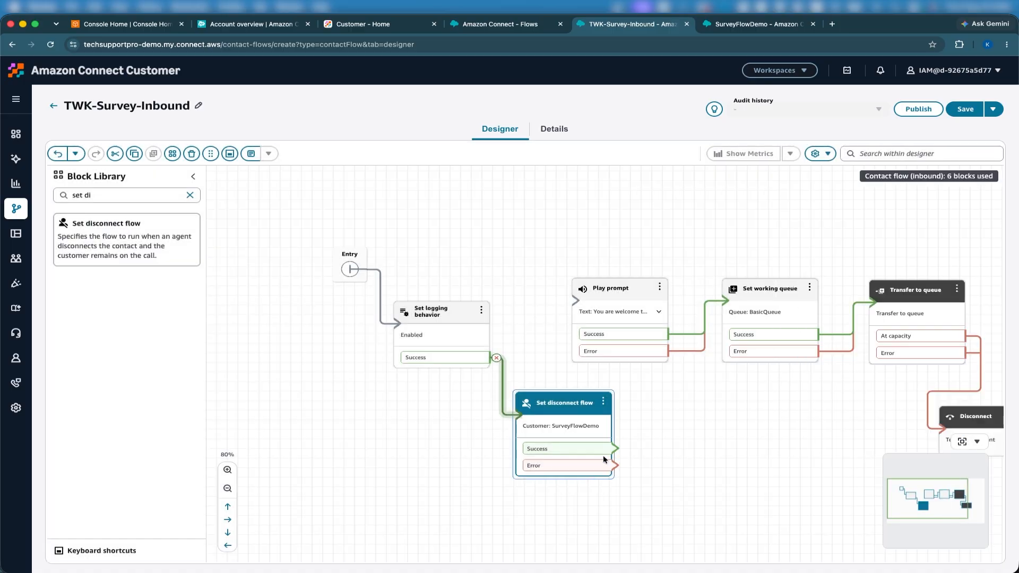
pyautogui.moveTo(613, 449); pyautogui.dragTo(576, 301)
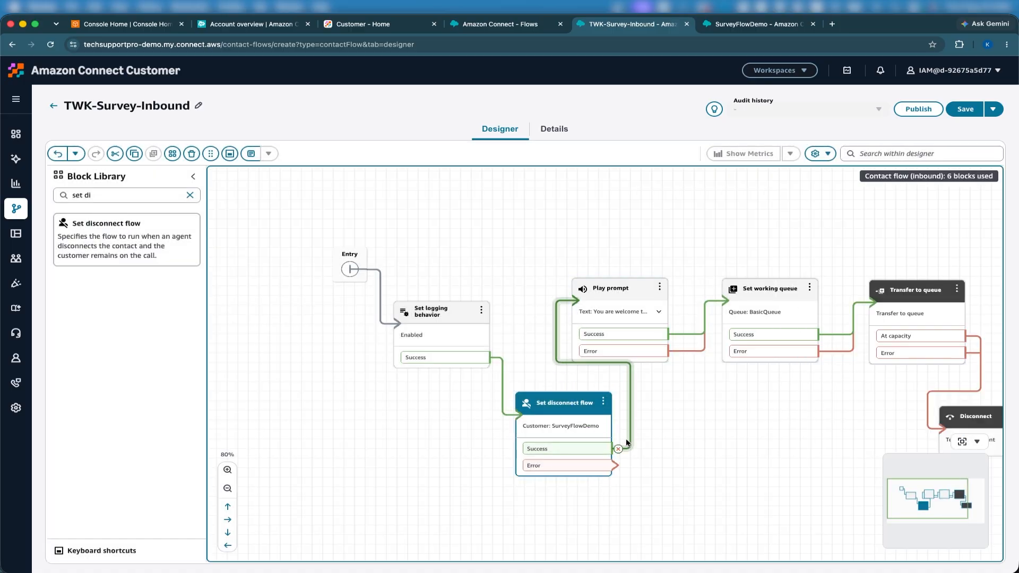
pyautogui.moveTo(616, 466); pyautogui.dragTo(593, 303)
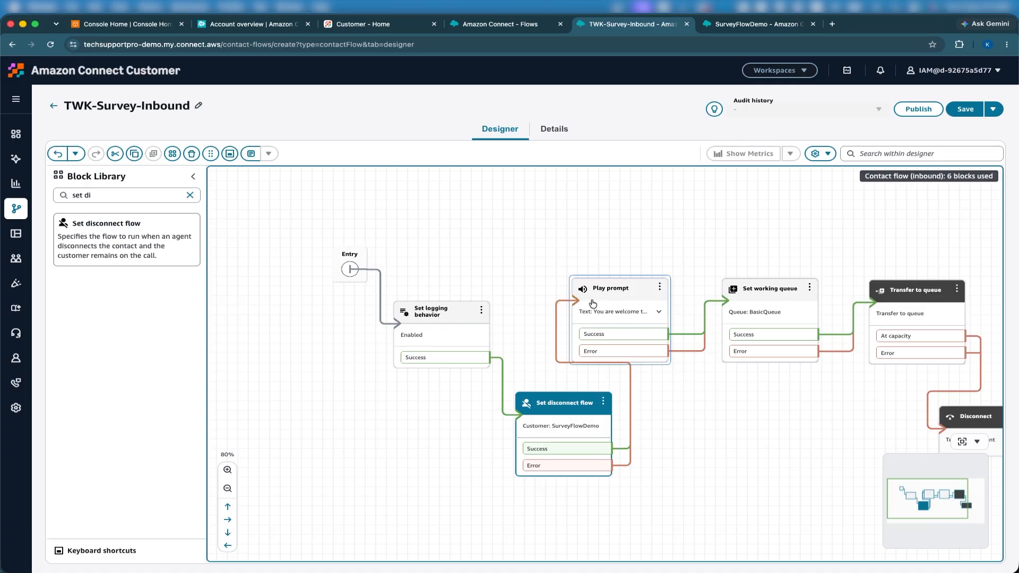
pyautogui.moveTo(816, 221); pyautogui.dragTo(769, 217)
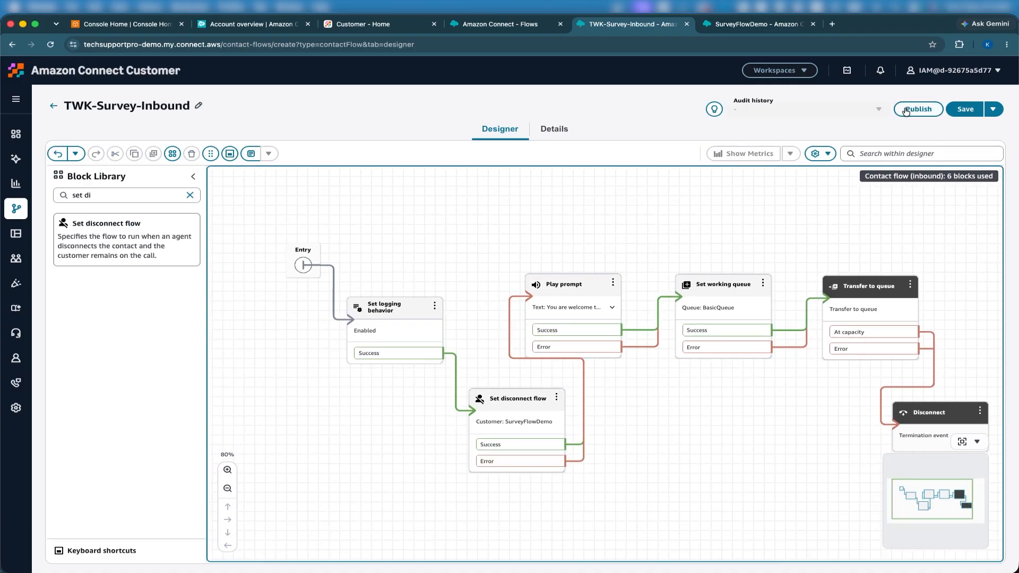
pyautogui.click(906, 110)
# - Confirm publishing TWK-Survey-Inbound and pan across the flow to its Disconnect block
pyautogui.click(628, 359)
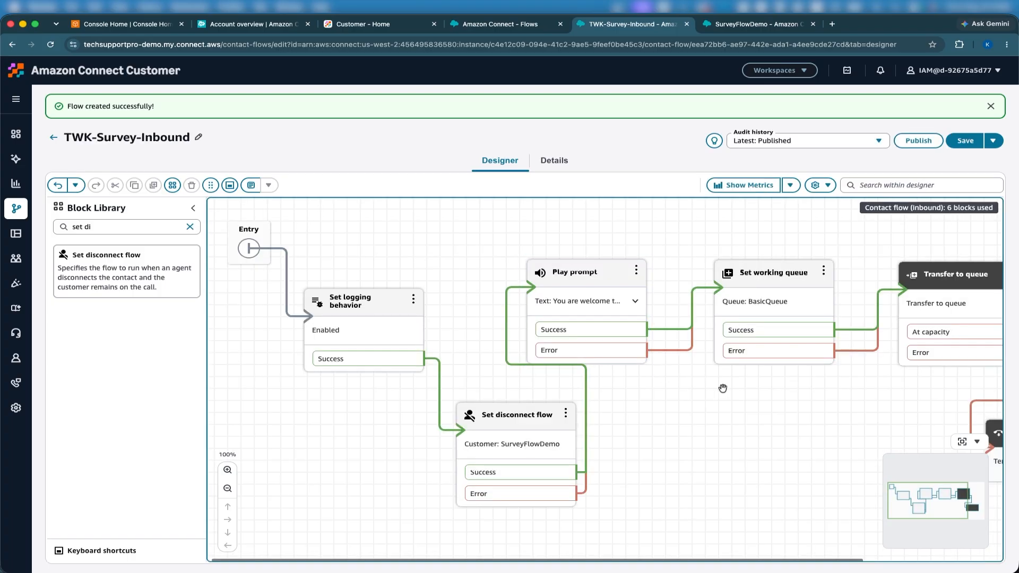
pyautogui.moveTo(723, 389); pyautogui.dragTo(669, 388)
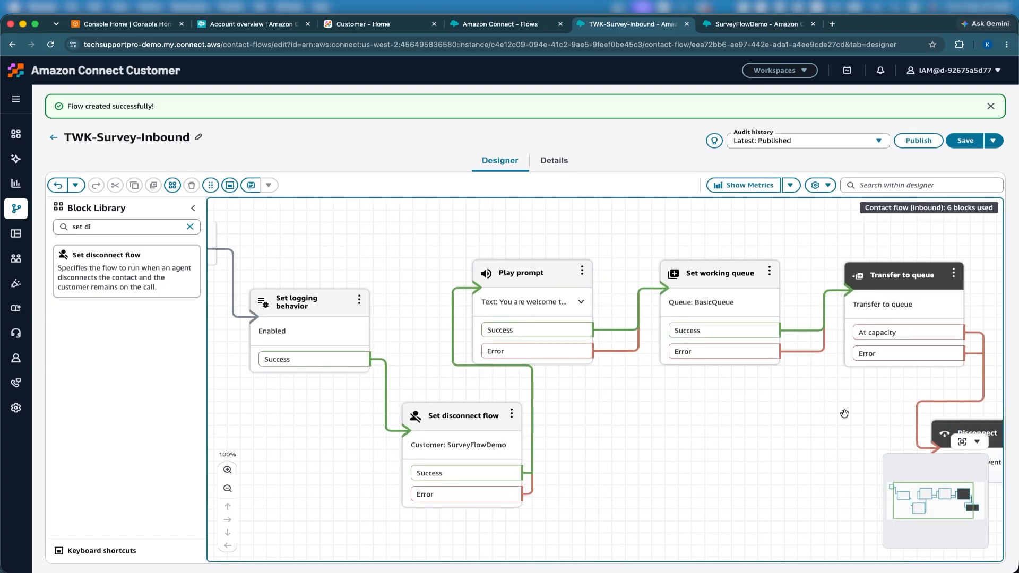
pyautogui.moveTo(830, 420); pyautogui.dragTo(753, 387)
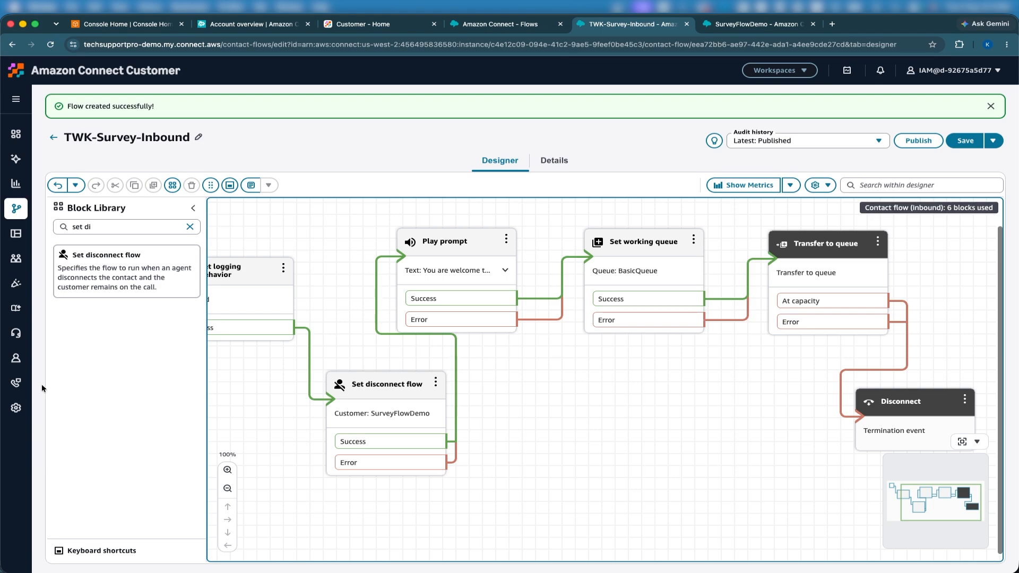
# - In a new Phone numbers tab, change the number's contact flow from ChrisGAB to TWK-Survey-Inbound and save
pyautogui.moveTo(24, 386)
pyautogui.rightClick(90, 409)
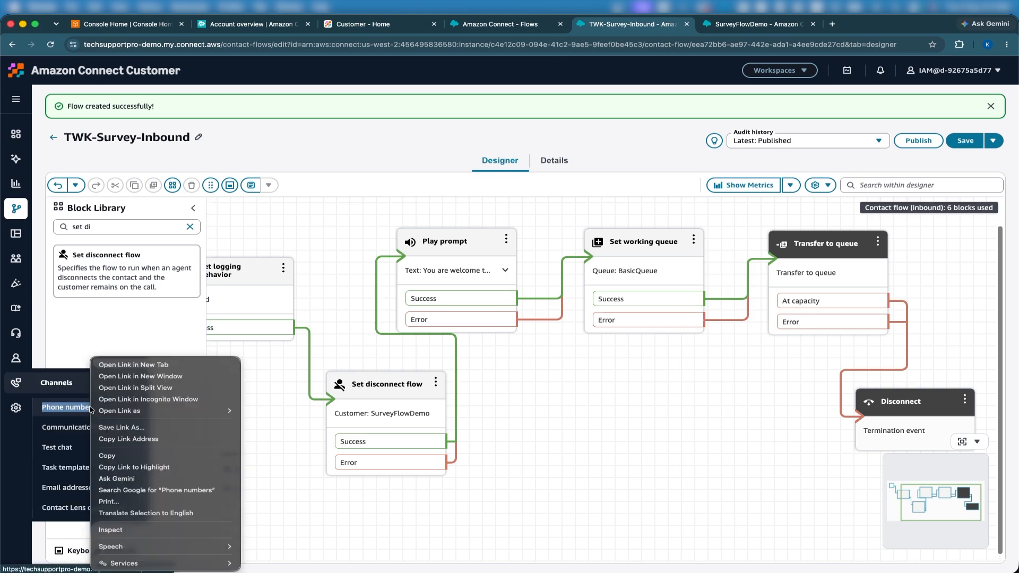
pyautogui.click(127, 365)
pyautogui.hotkey('ctrl', 'Tab')
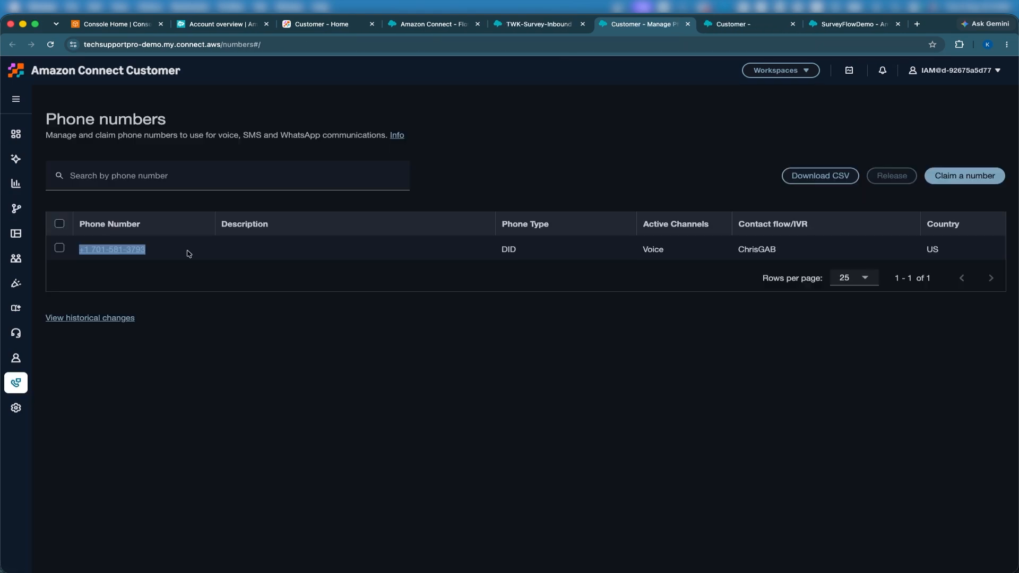
pyautogui.click(137, 252)
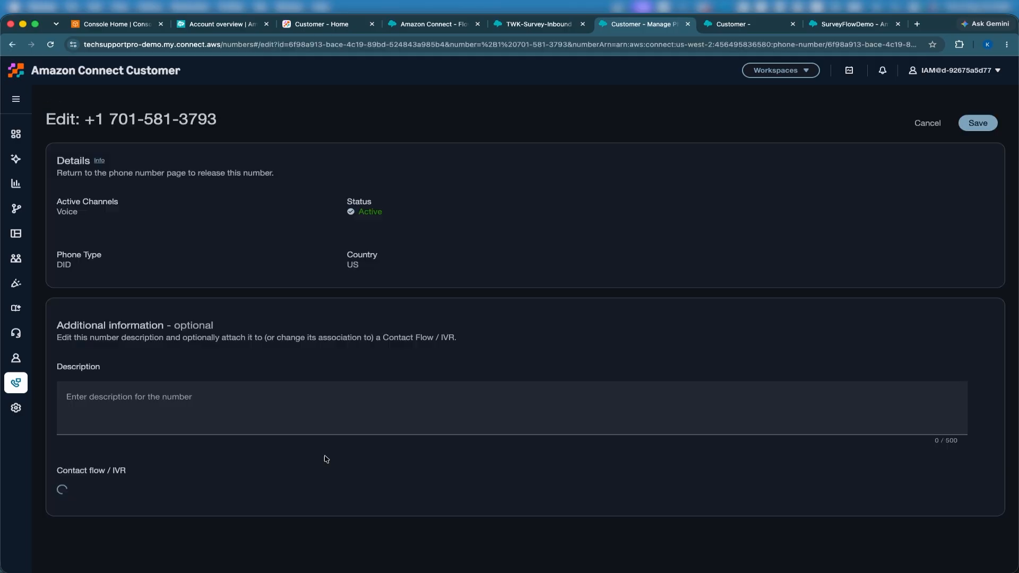
pyautogui.click(225, 497)
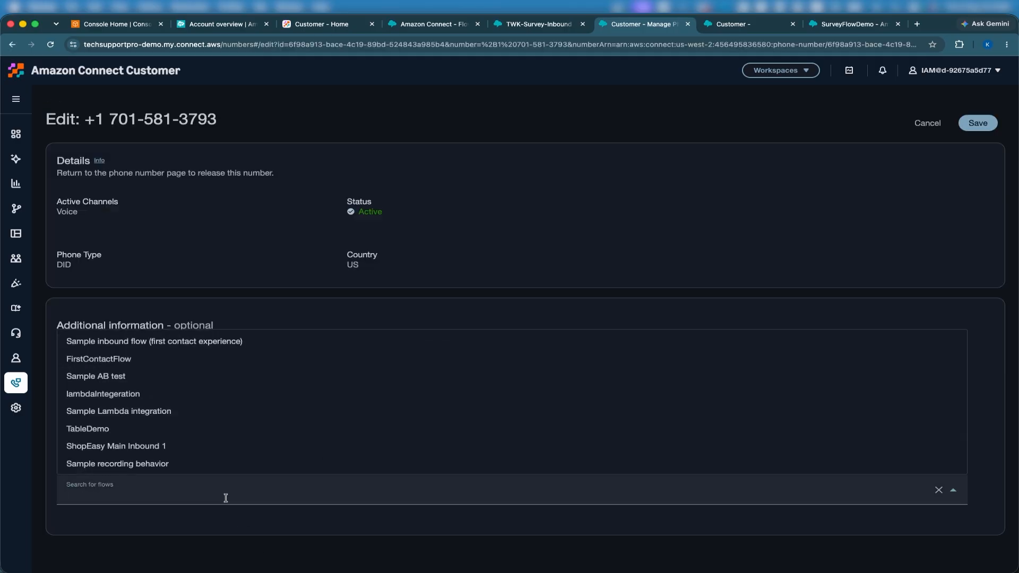
pyautogui.write('TW')
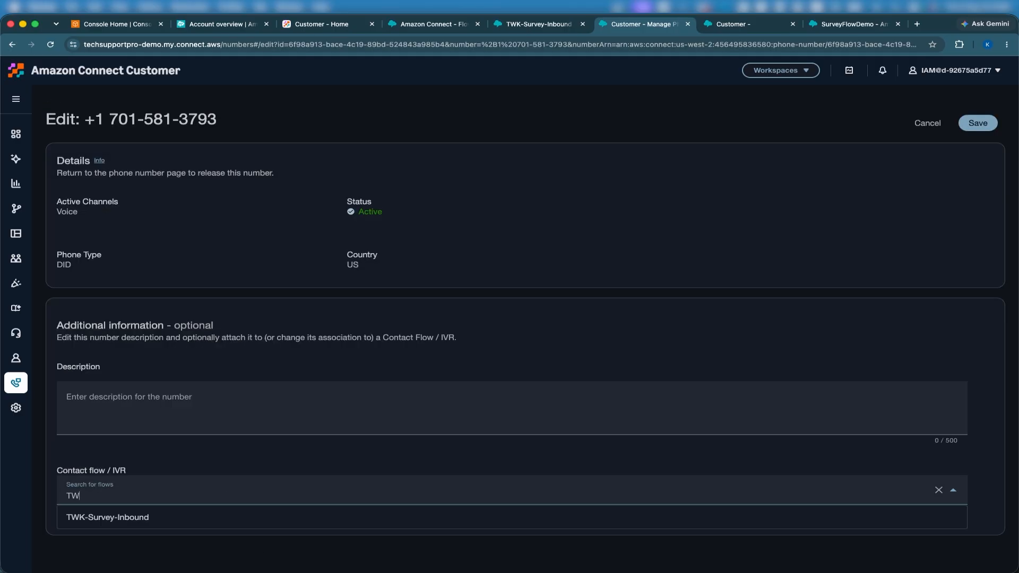
pyautogui.write('K')
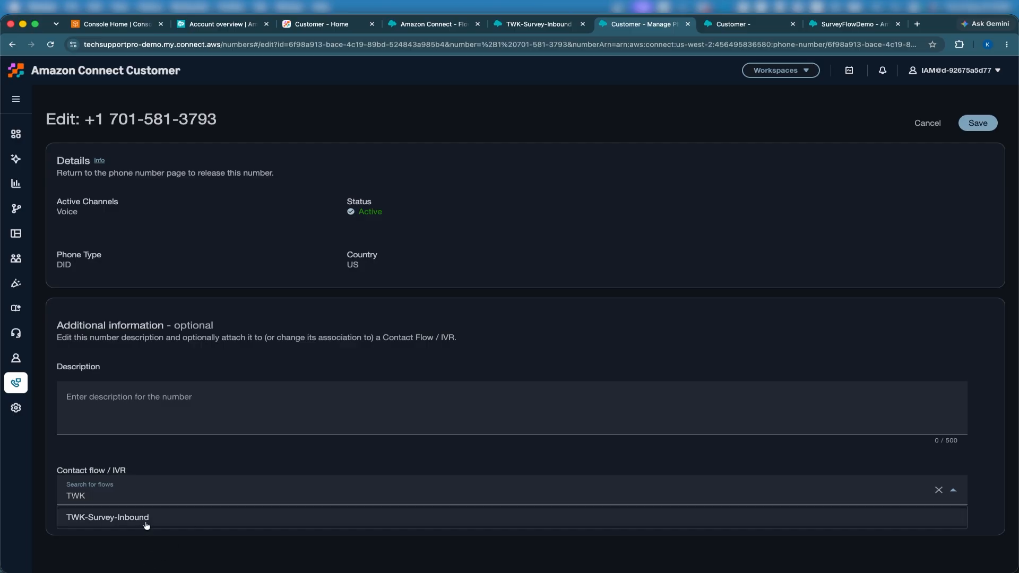
pyautogui.click(145, 524)
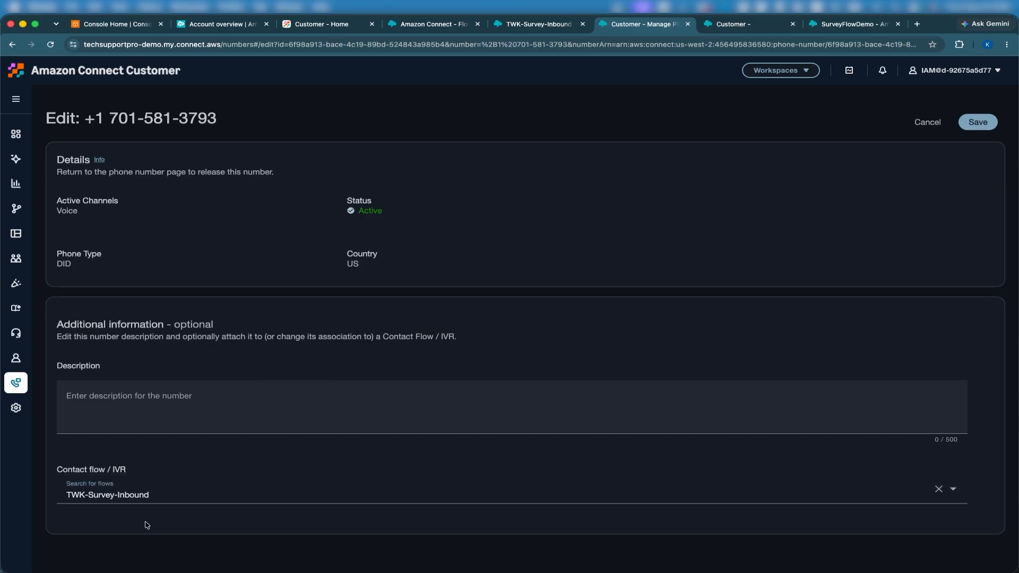
pyautogui.click(978, 123)
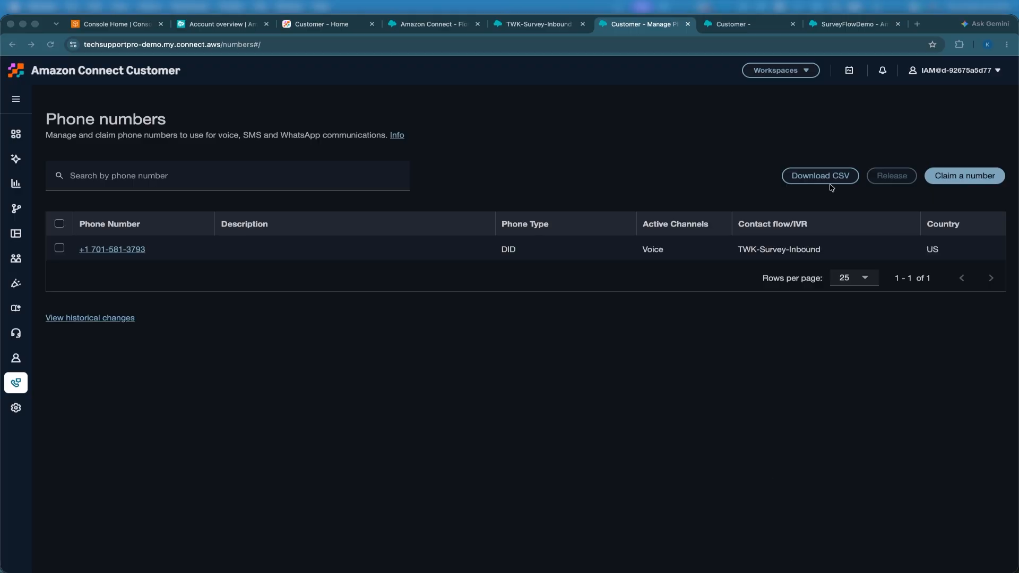
# - Launch the Agent Workspace from the Workspaces menu
pyautogui.click(776, 74)
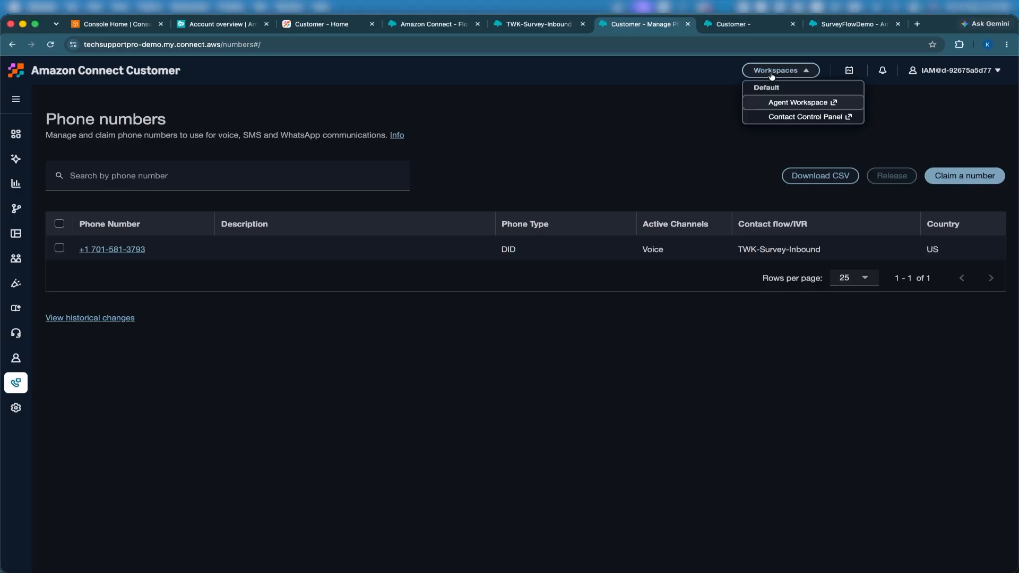
pyautogui.click(778, 103)
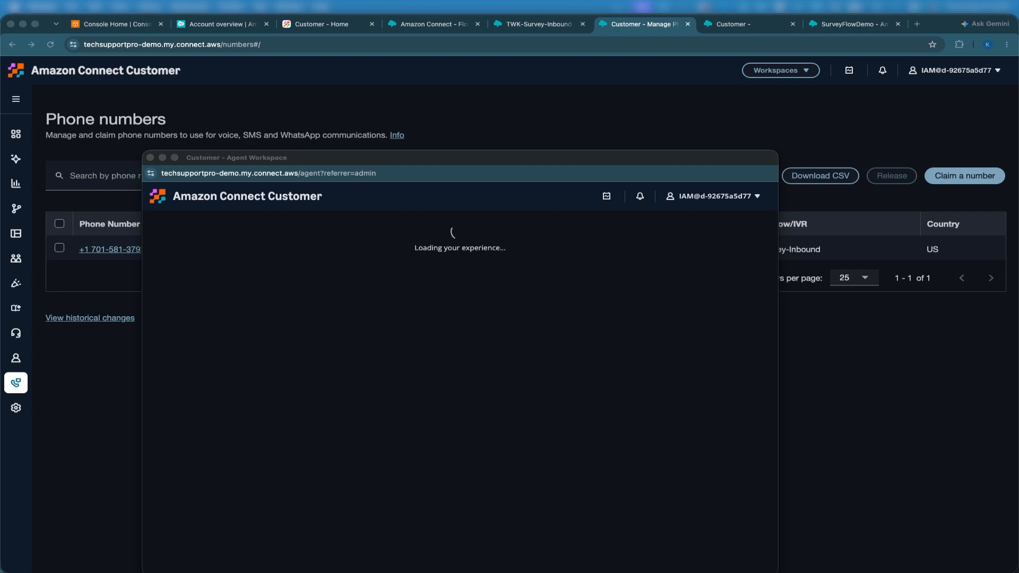
pyautogui.moveTo(509, 161); pyautogui.dragTo(499, 114)
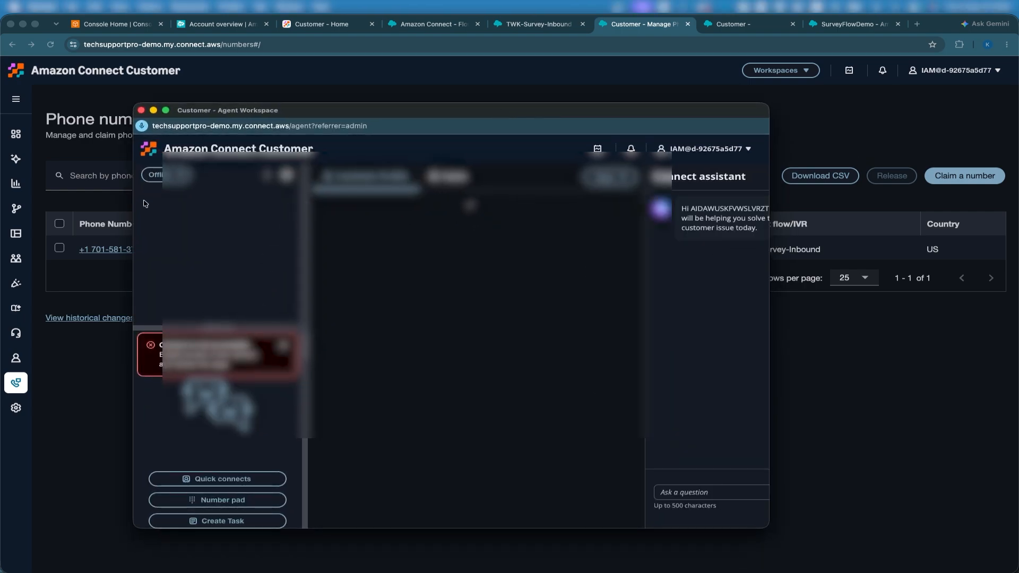
# - Set the agent status to Available and dismiss the error banner
pyautogui.click(155, 175)
pyautogui.click(166, 208)
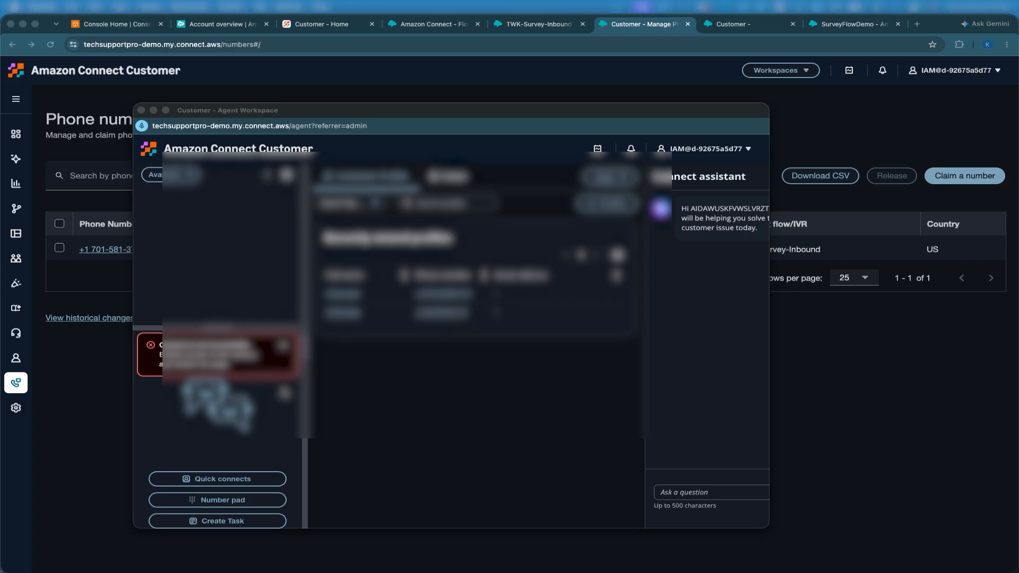
pyautogui.click(282, 349)
pyautogui.click(282, 348)
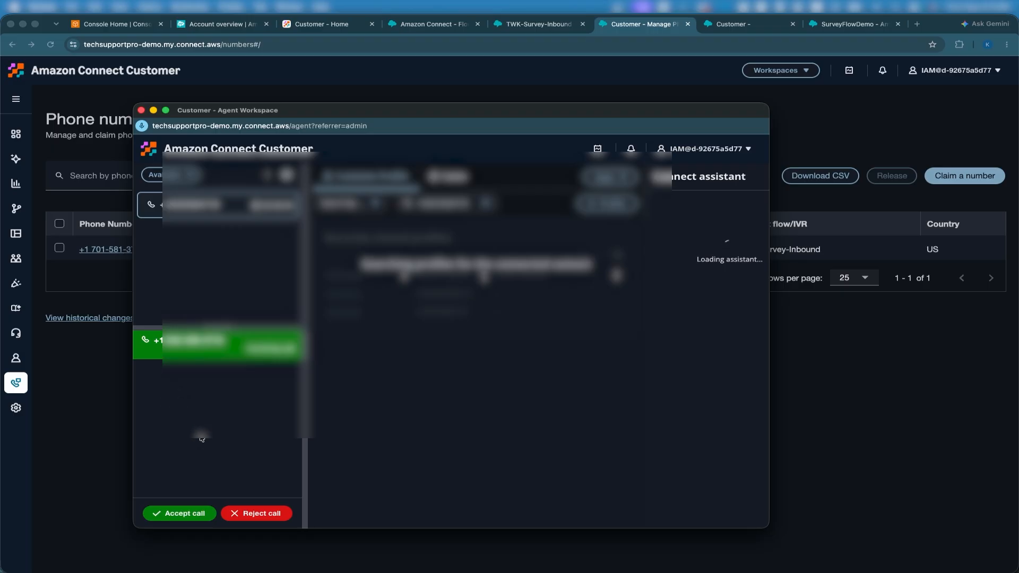
# - Accept the incoming test call, end it after confirming, and close the contact
pyautogui.click(177, 514)
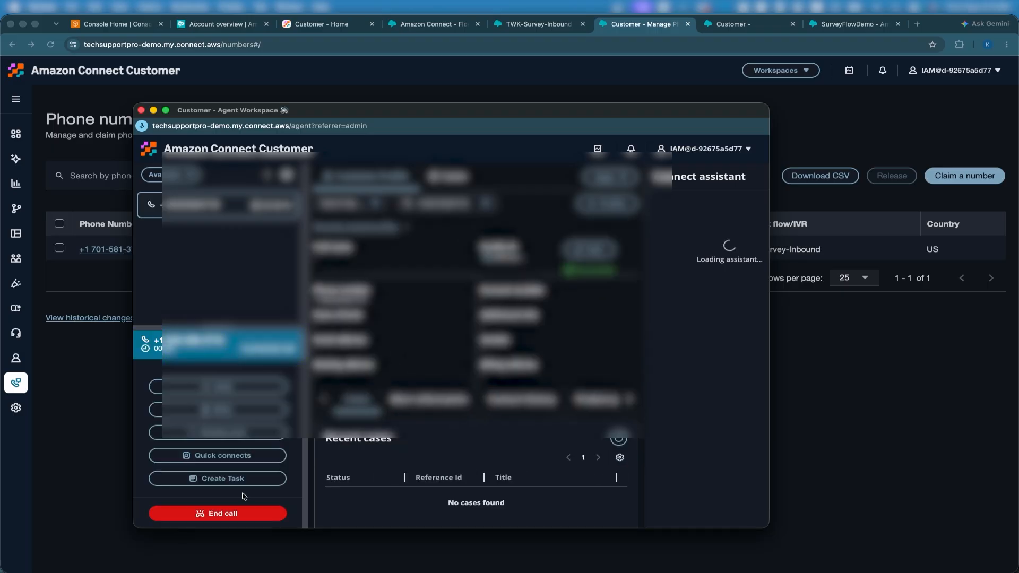
pyautogui.click(226, 520)
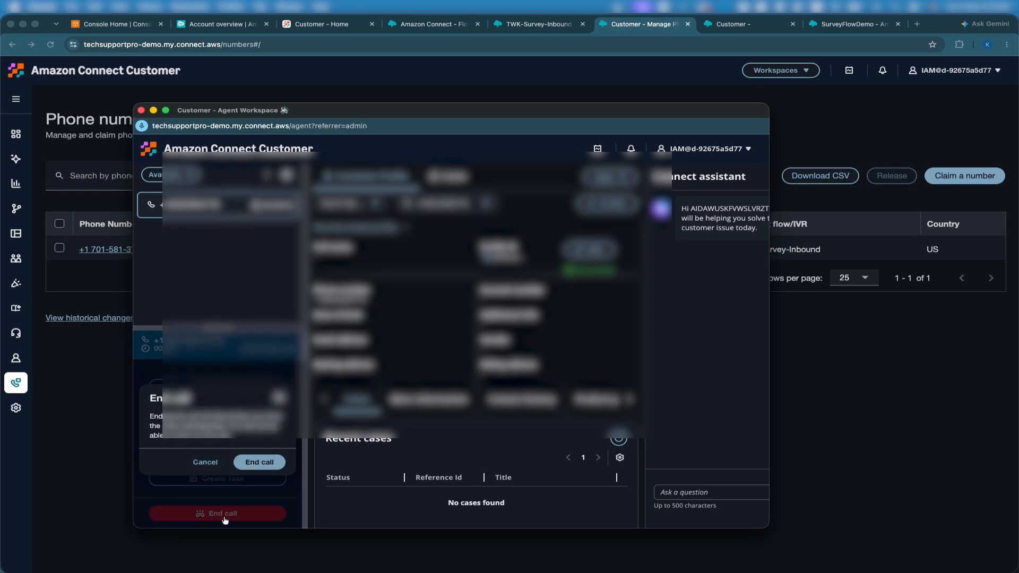
pyautogui.click(259, 462)
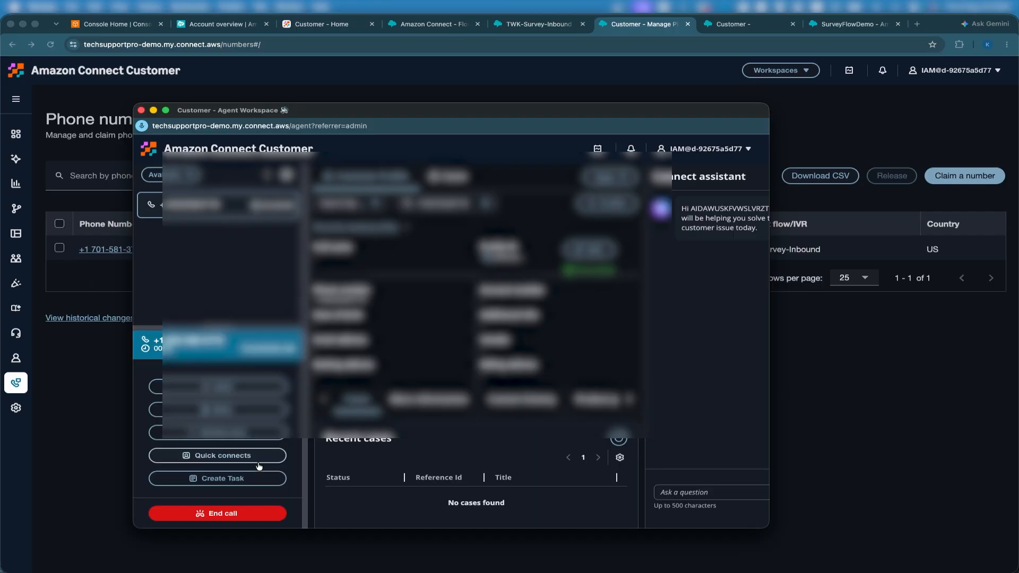
pyautogui.click(242, 517)
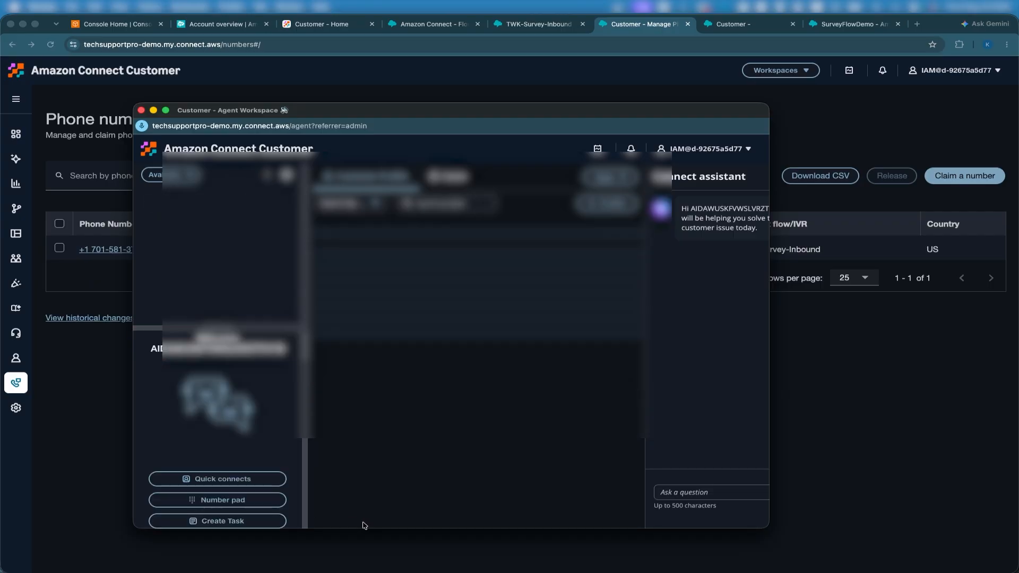